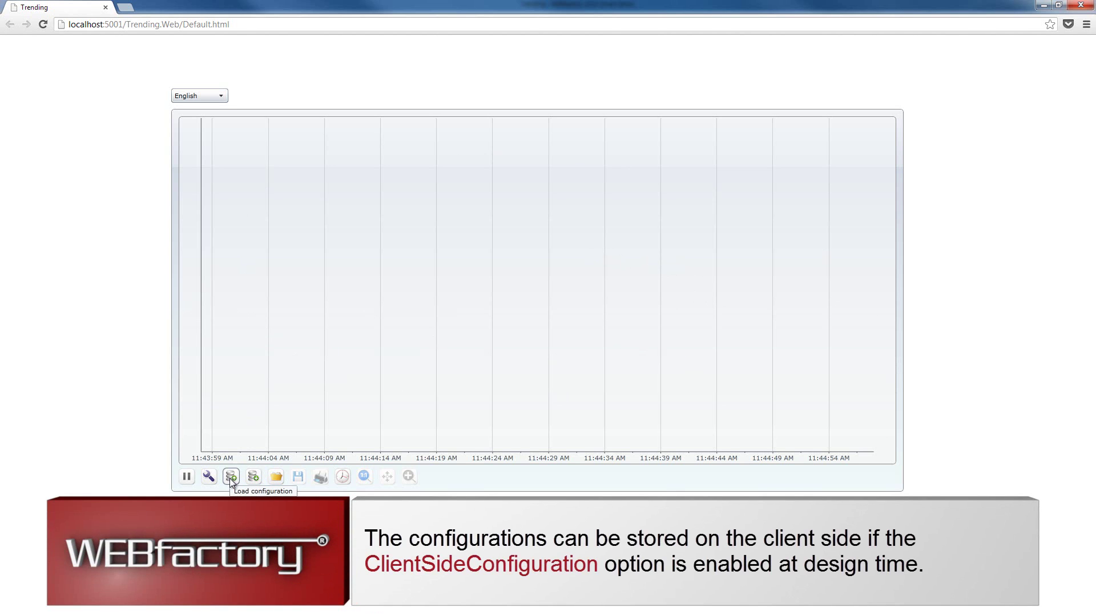
# Load the existing Trend3 configuration into the trend chart
pyautogui.click(230, 478)
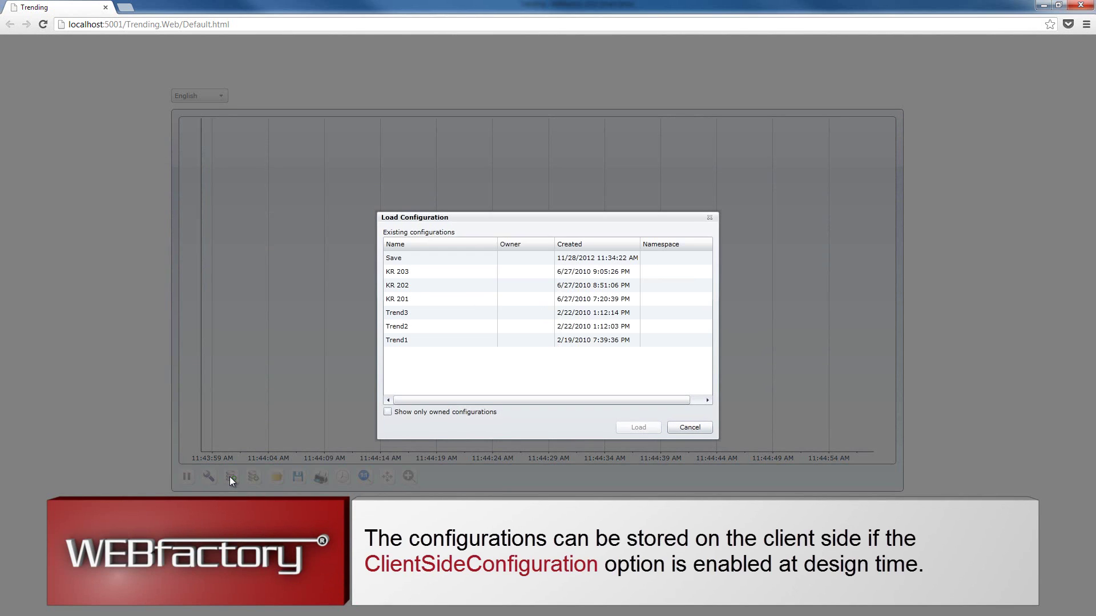
pyautogui.click(428, 316)
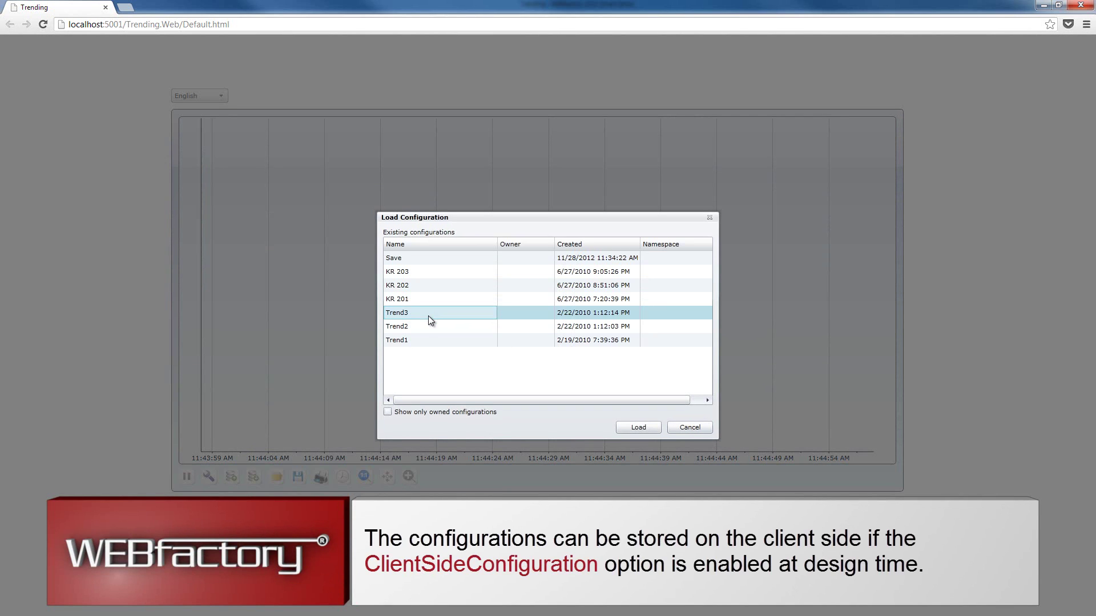
pyautogui.click(635, 426)
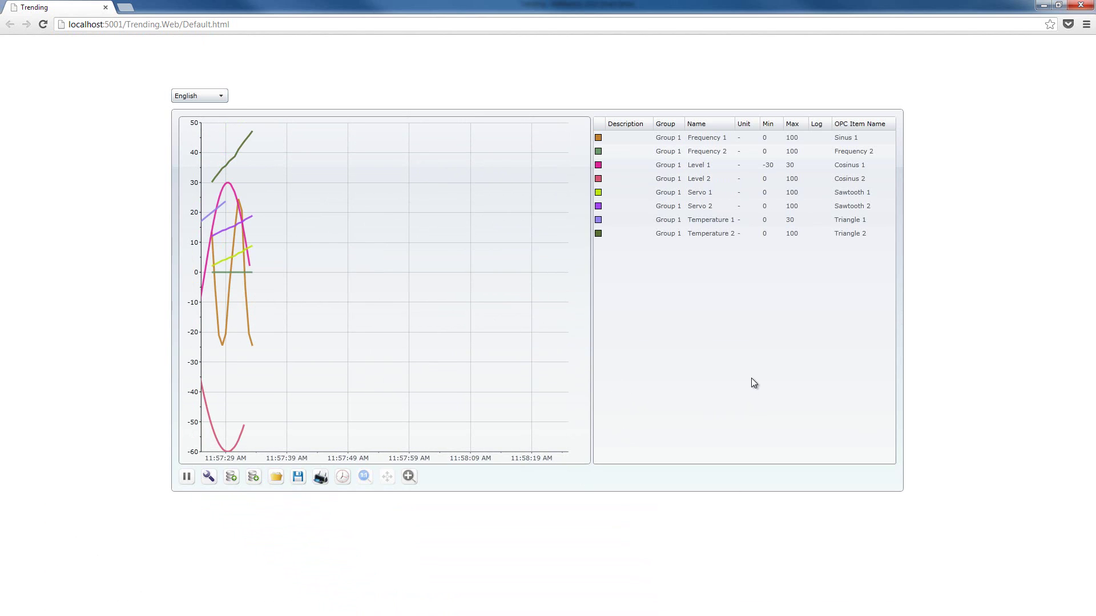
# Save the current trend configuration under the name Config Demo
pyautogui.click(255, 477)
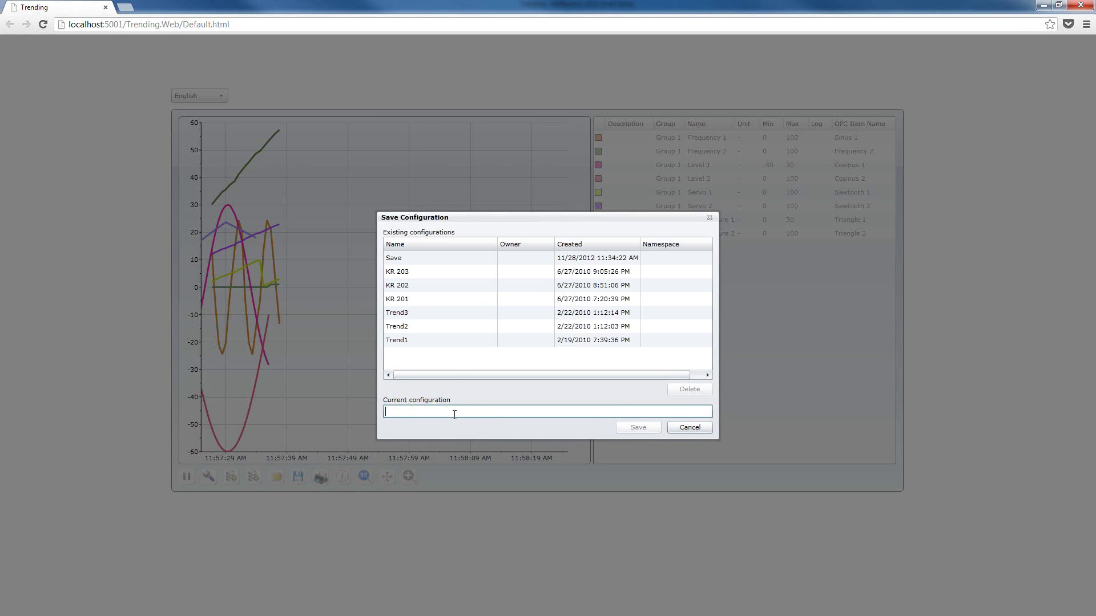
pyautogui.write('C')
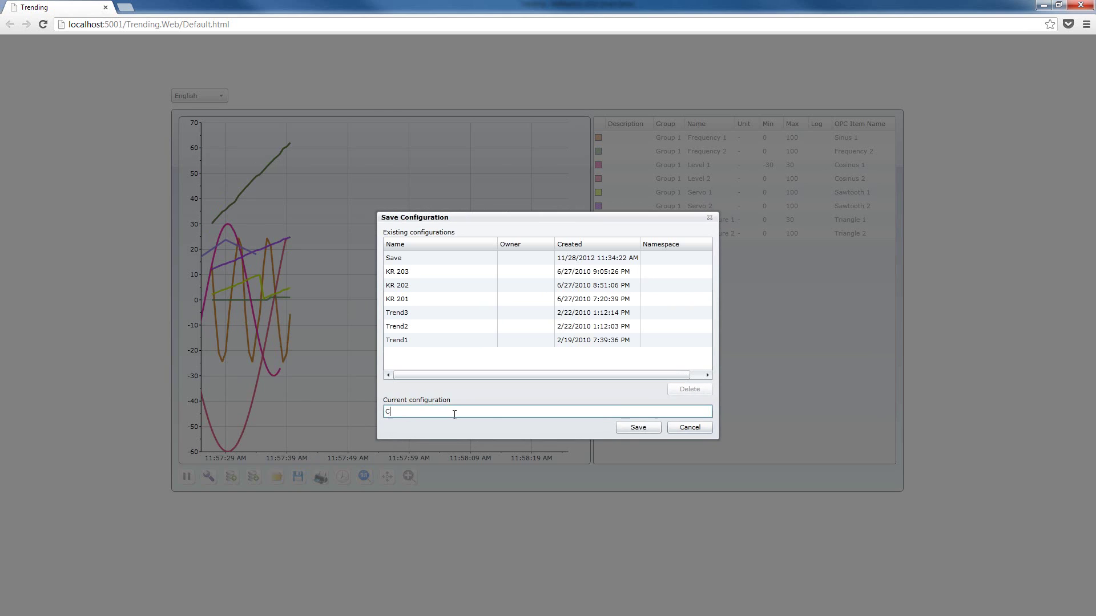
pyautogui.write('onfig Demo')
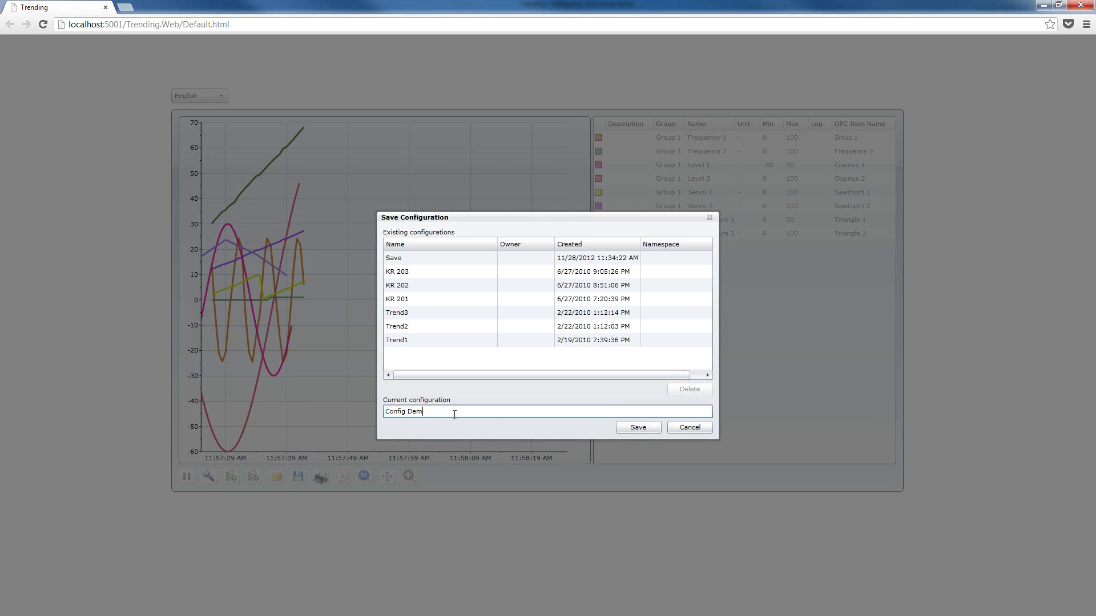
pyautogui.click(638, 427)
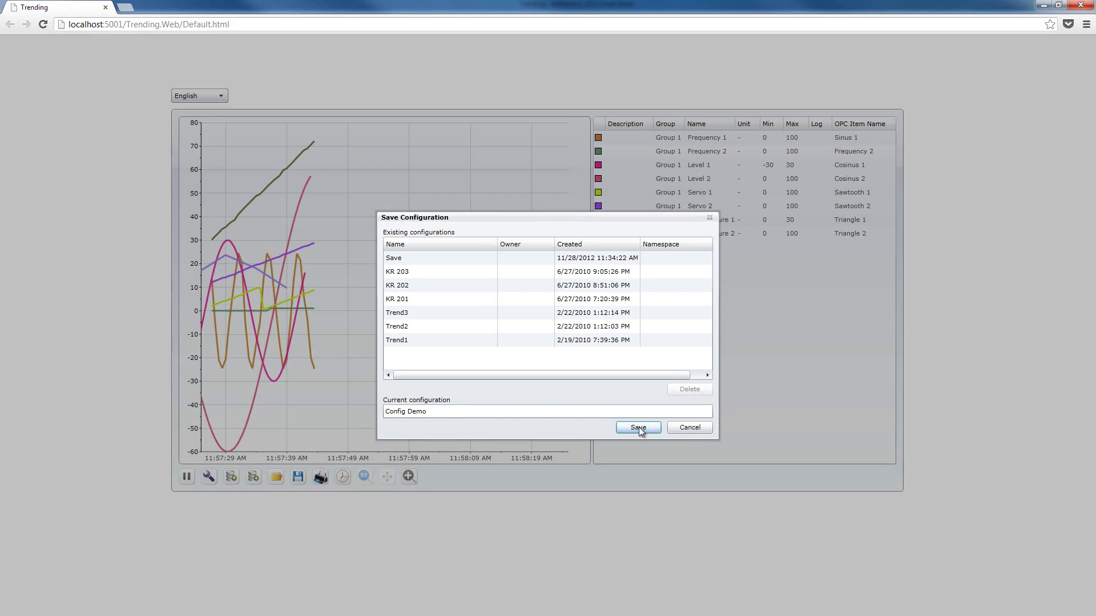
# Load the saved Config Demo configuration into the trend chart
pyautogui.click(232, 477)
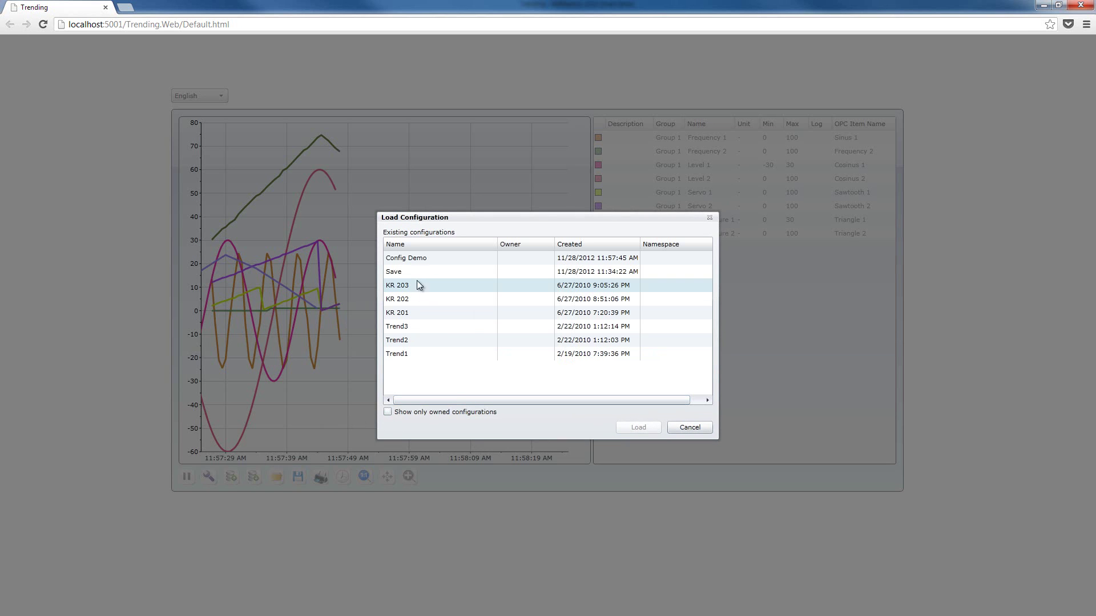
pyautogui.click(414, 260)
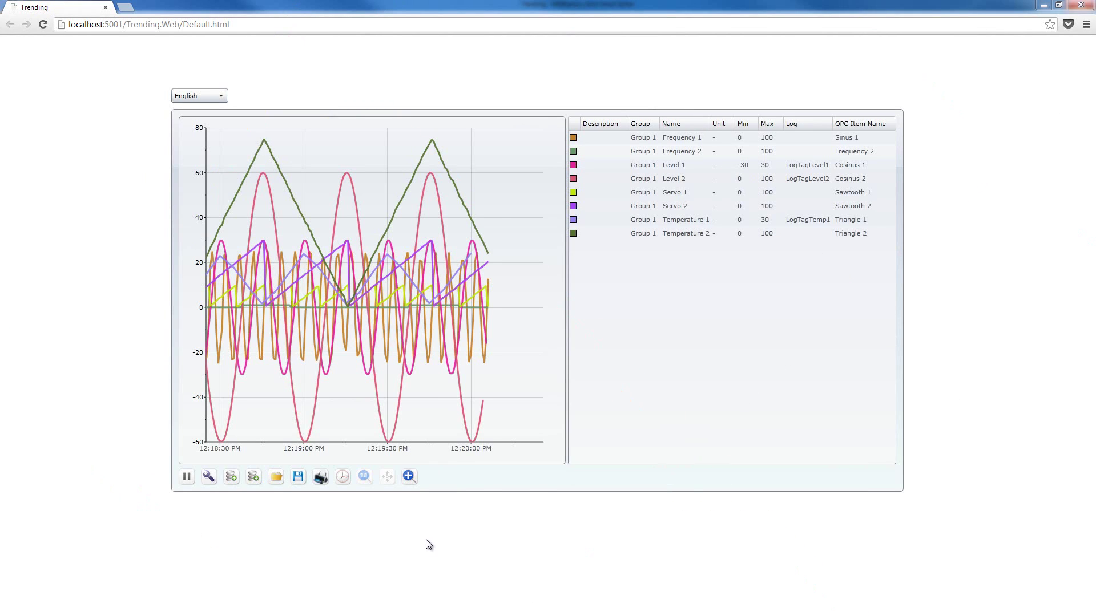
# Open the chart's time range selection and review the available timespan types
pyautogui.click(343, 479)
pyautogui.moveTo(539, 225); pyautogui.dragTo(544, 226)
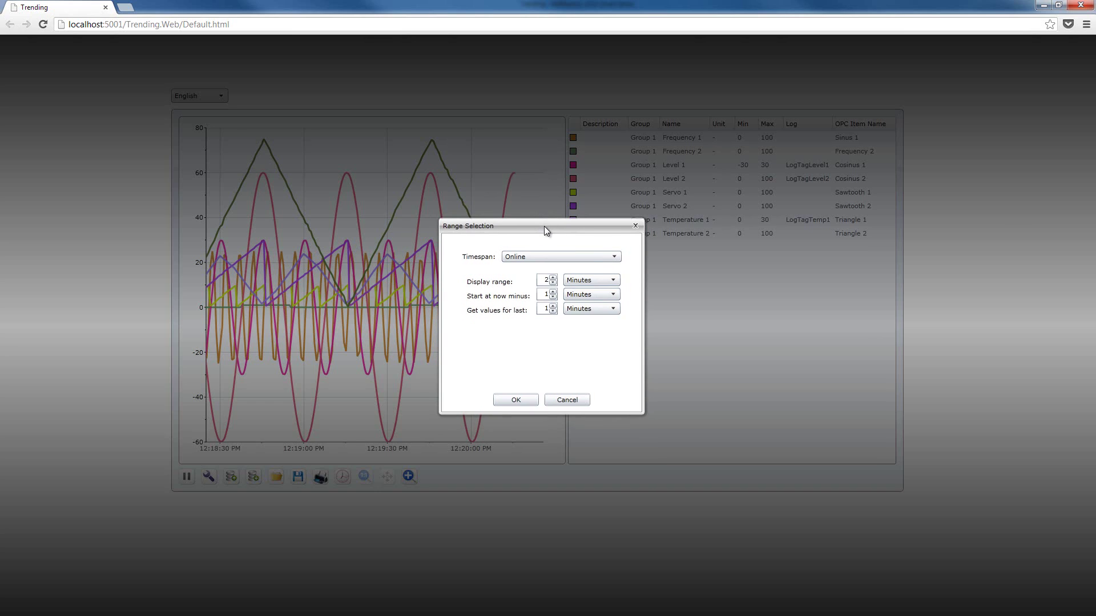
pyautogui.click(545, 258)
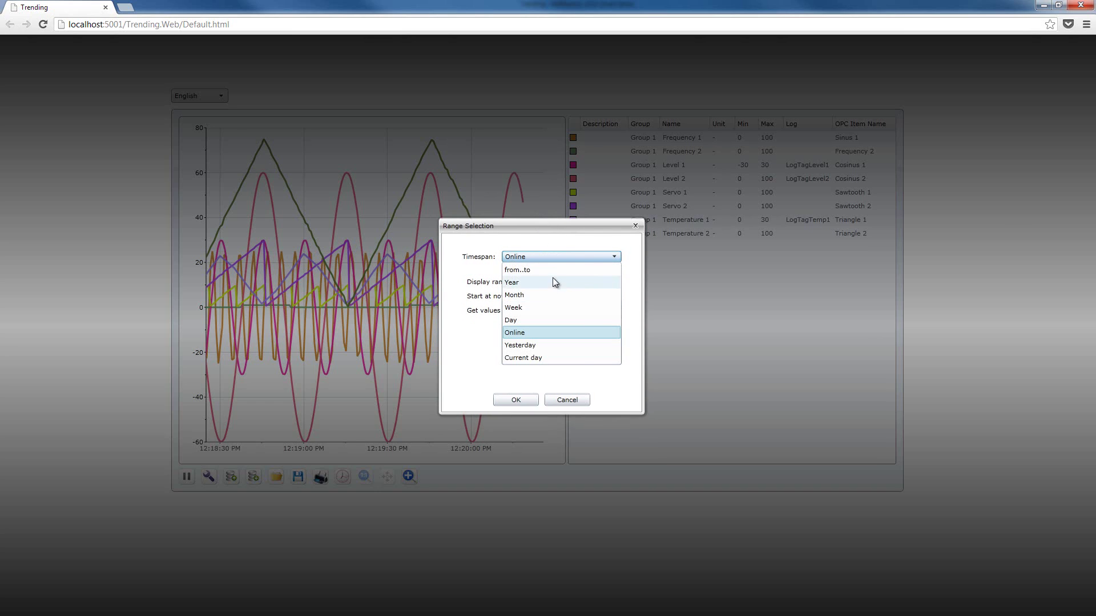
pyautogui.click(482, 346)
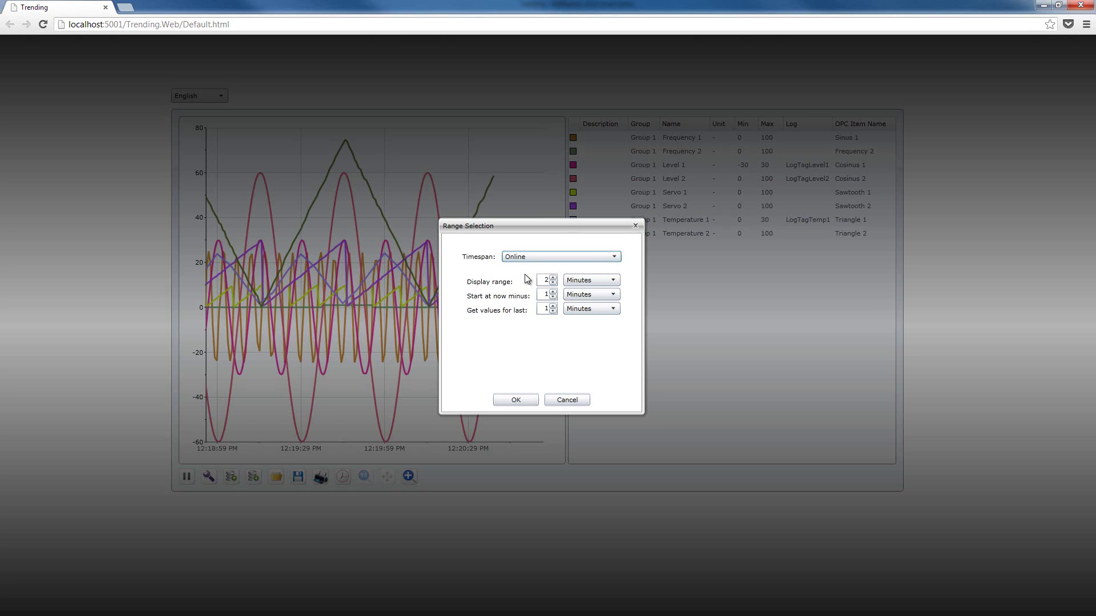
# Review the unit choices for the Online timespan's display range, start offset and value retrieval period
pyautogui.click(594, 281)
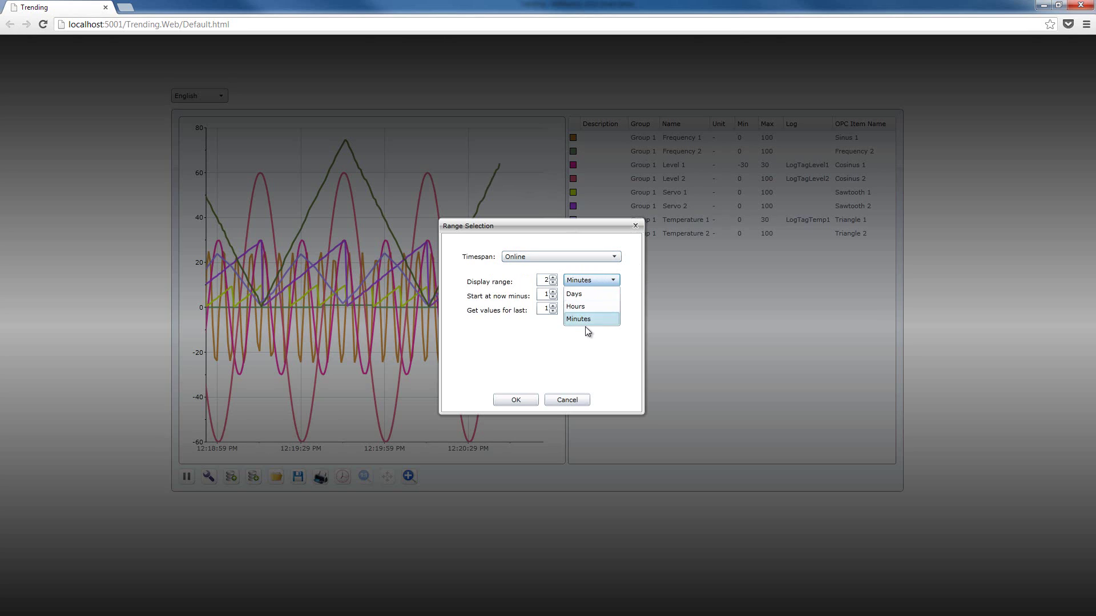
pyautogui.click(545, 359)
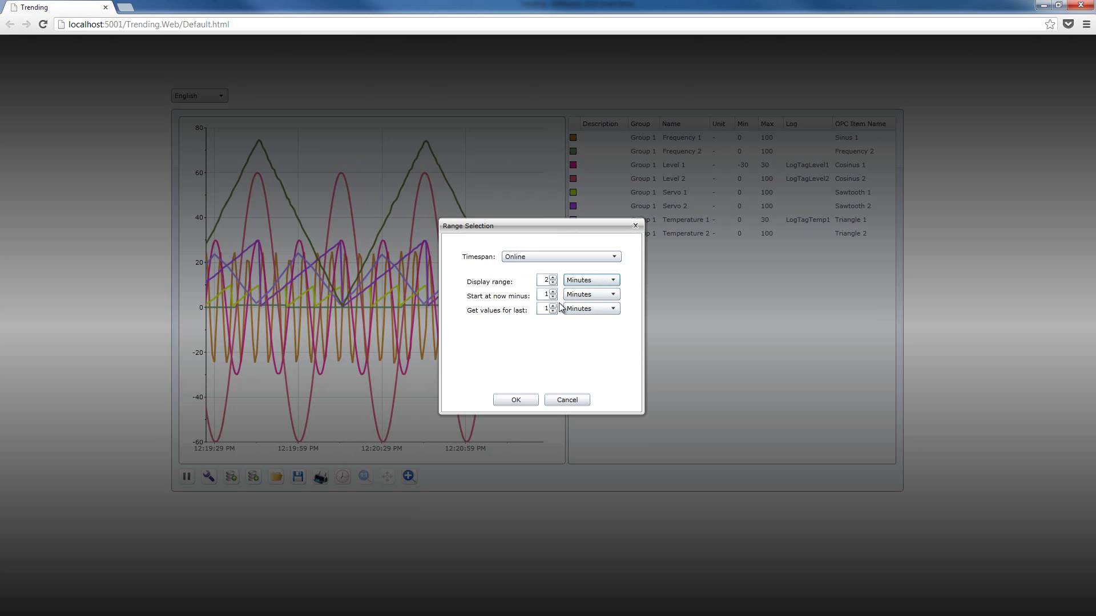
pyautogui.click(591, 299)
pyautogui.click(591, 298)
pyautogui.click(588, 309)
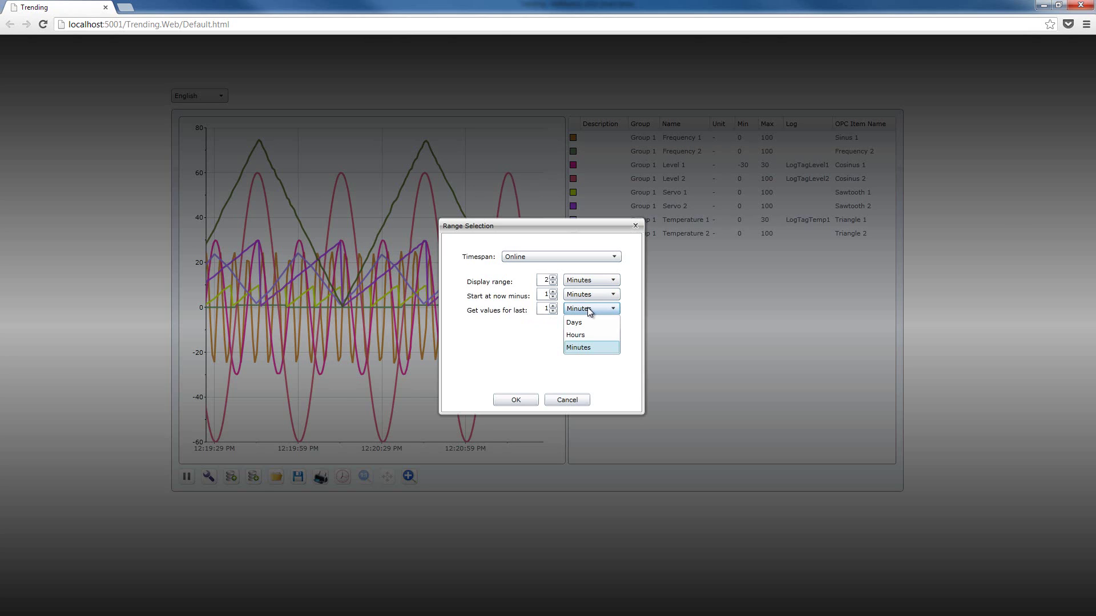
pyautogui.click(542, 340)
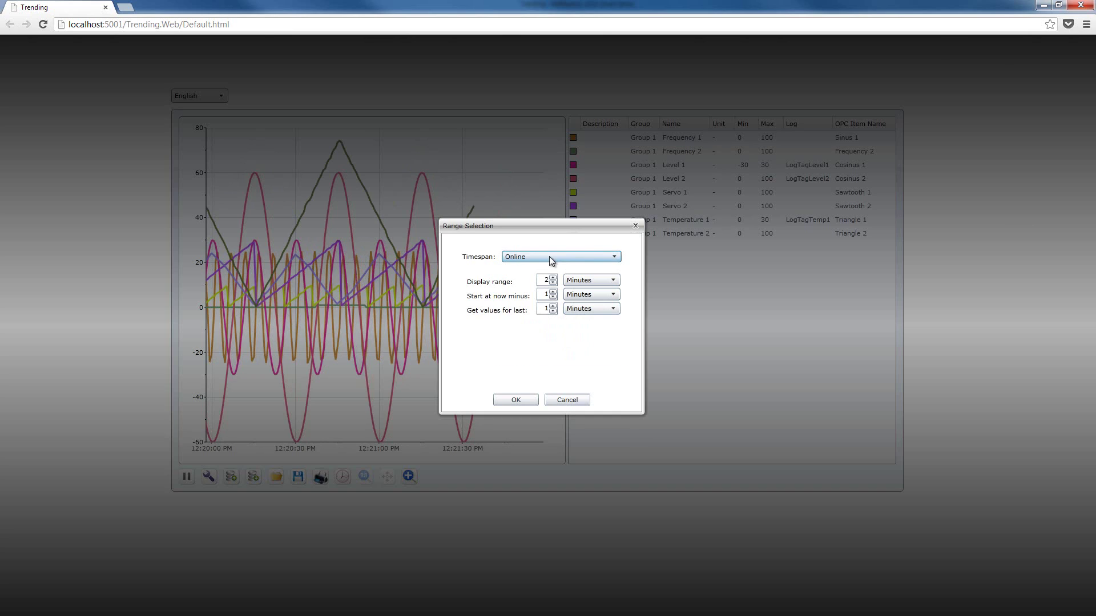
# Go through the from..to, Year, Month, Week, Day and Online timespans to compare their range settings
pyautogui.click(549, 256)
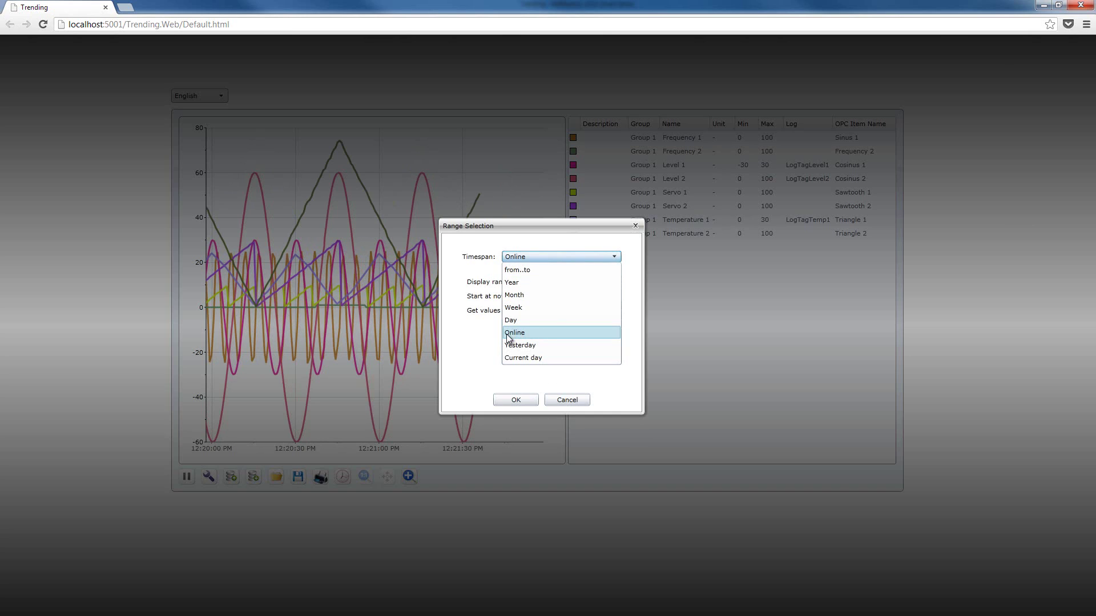
pyautogui.click(543, 272)
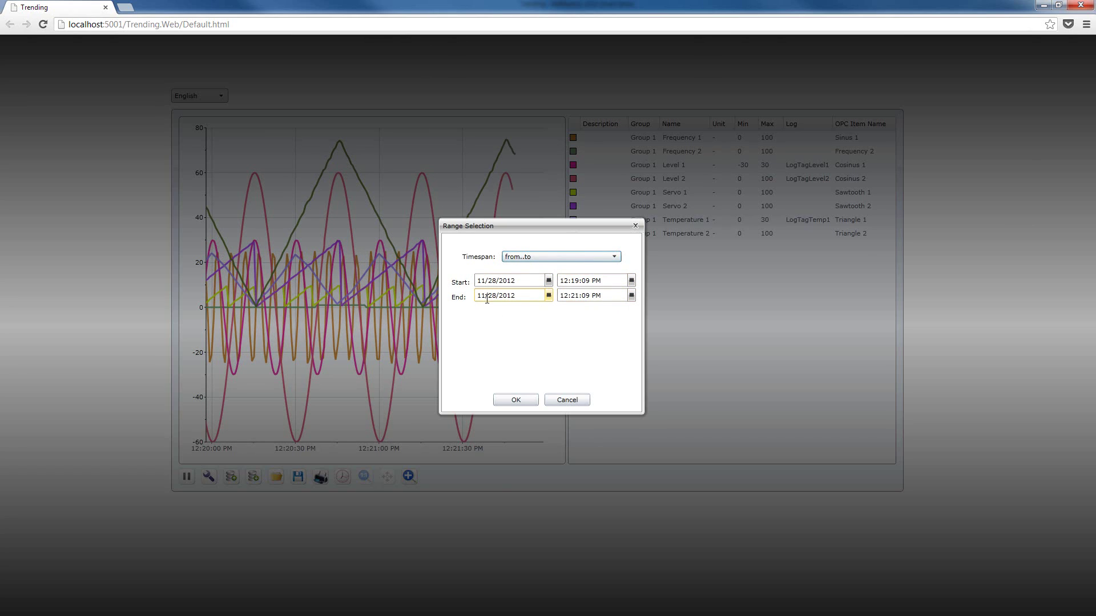
pyautogui.click(577, 256)
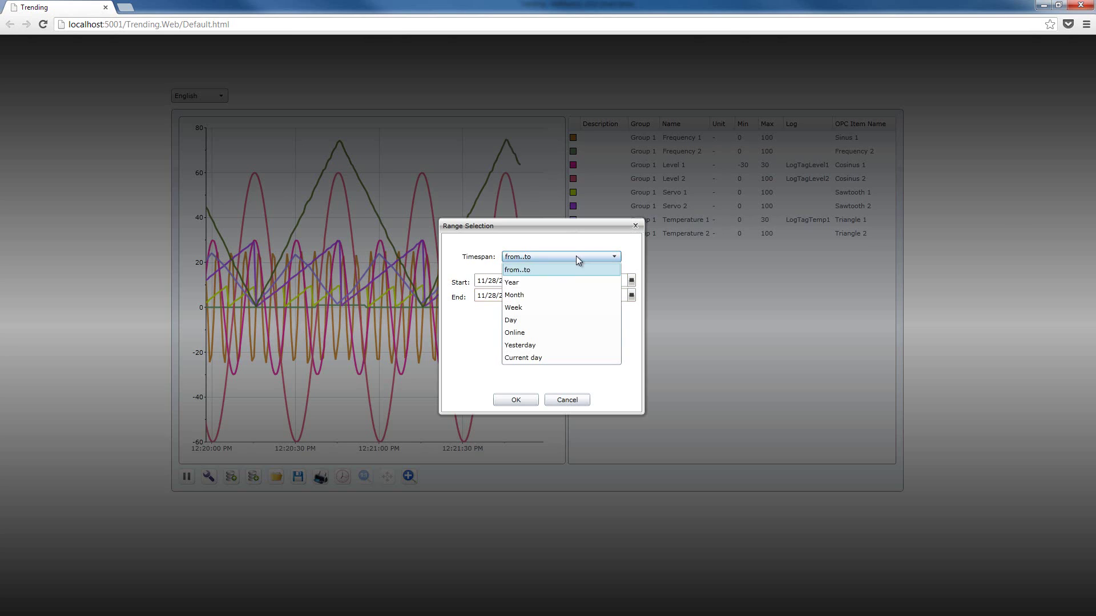
pyautogui.click(523, 283)
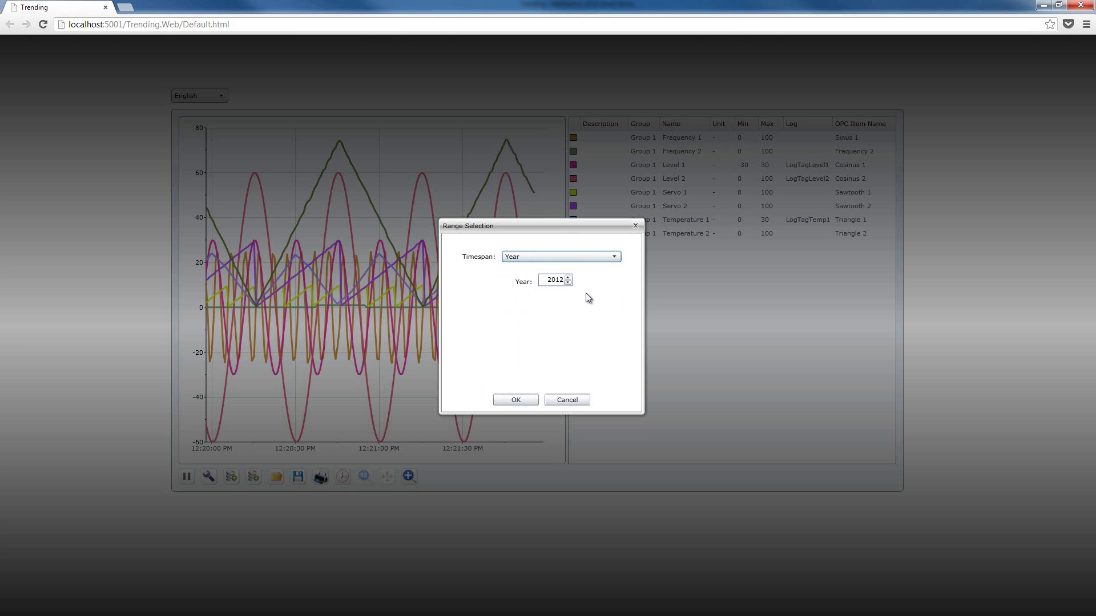
pyautogui.click(564, 258)
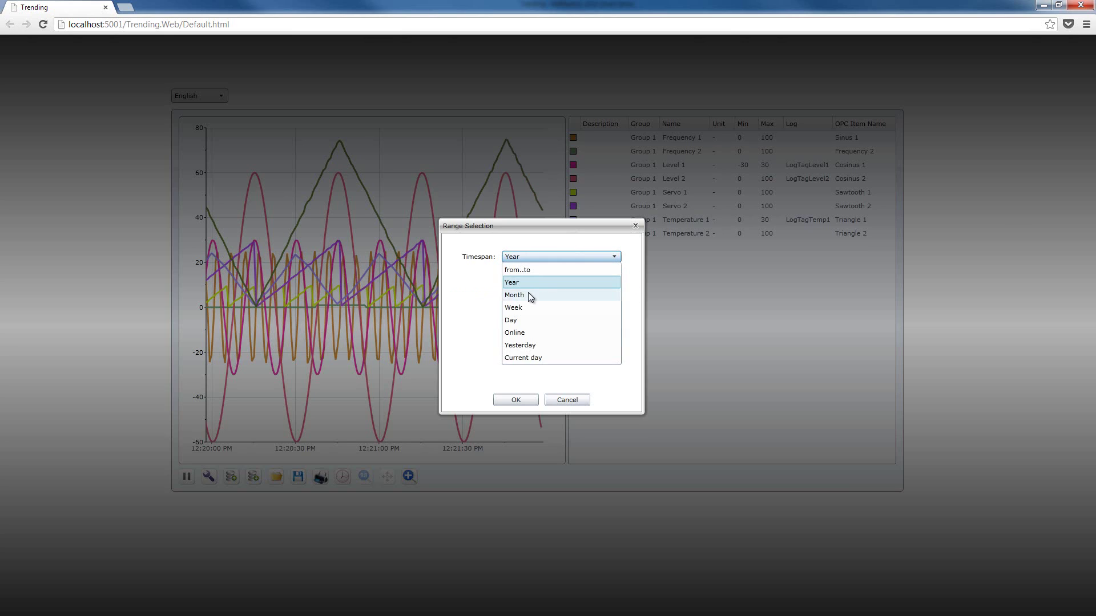
pyautogui.click(564, 293)
pyautogui.click(526, 256)
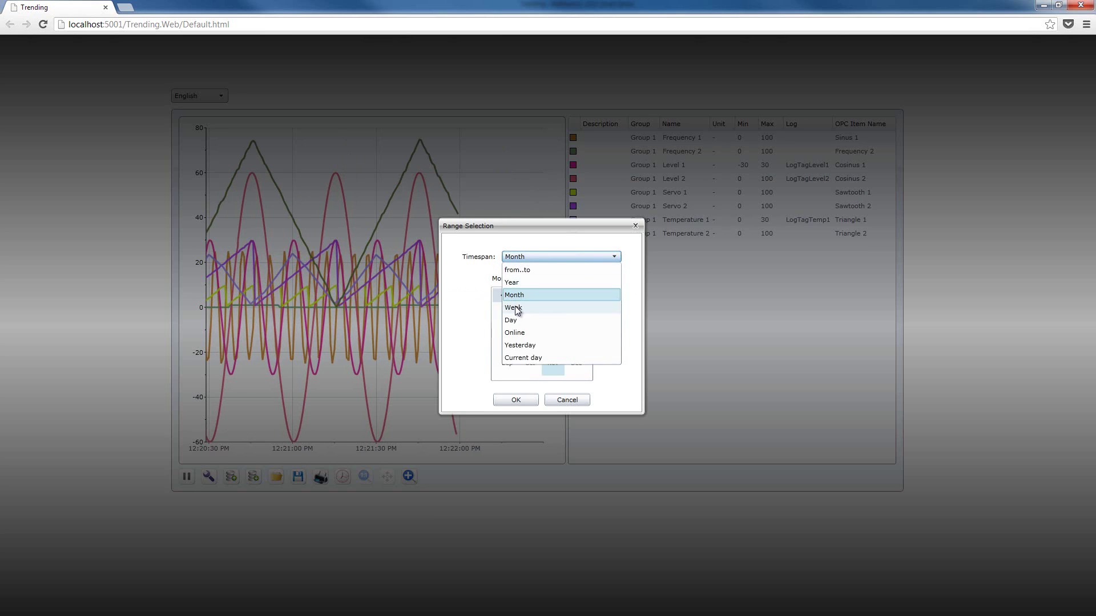
pyautogui.click(518, 309)
pyautogui.click(526, 258)
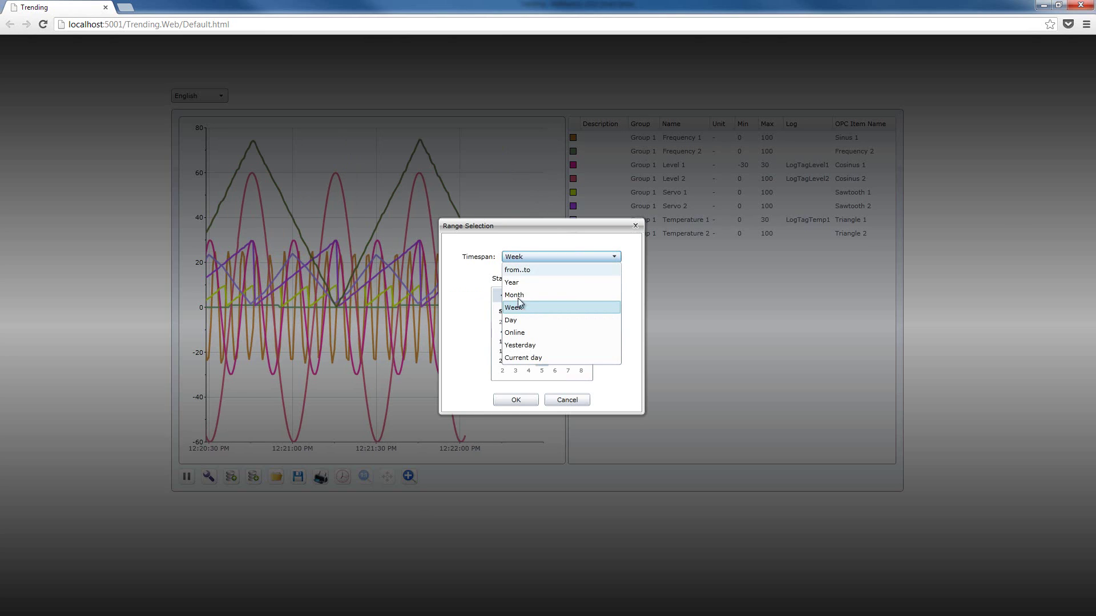
pyautogui.click(517, 323)
pyautogui.click(525, 258)
pyautogui.click(519, 341)
# Preview the Yesterday and Current day timespans and cancel the range selection
pyautogui.click(588, 266)
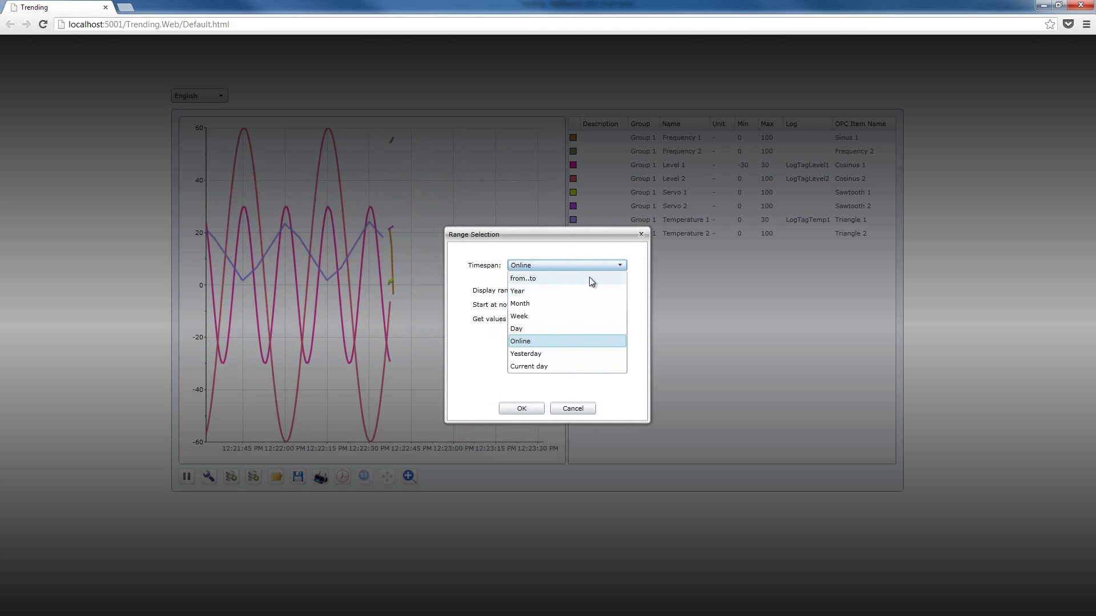
pyautogui.click(533, 354)
pyautogui.click(536, 265)
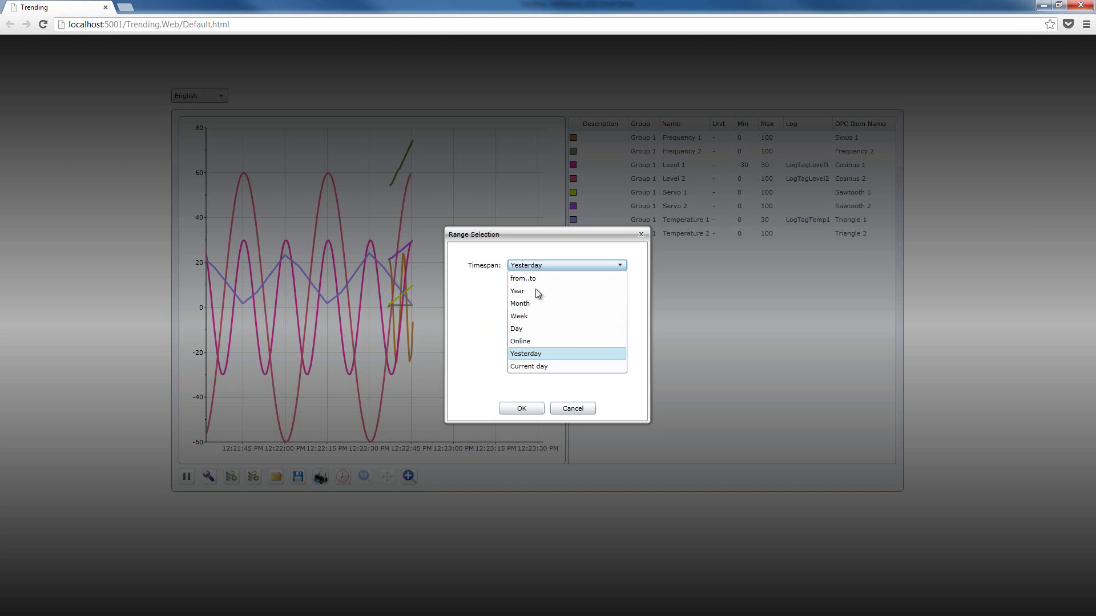
pyautogui.click(540, 366)
pyautogui.click(573, 409)
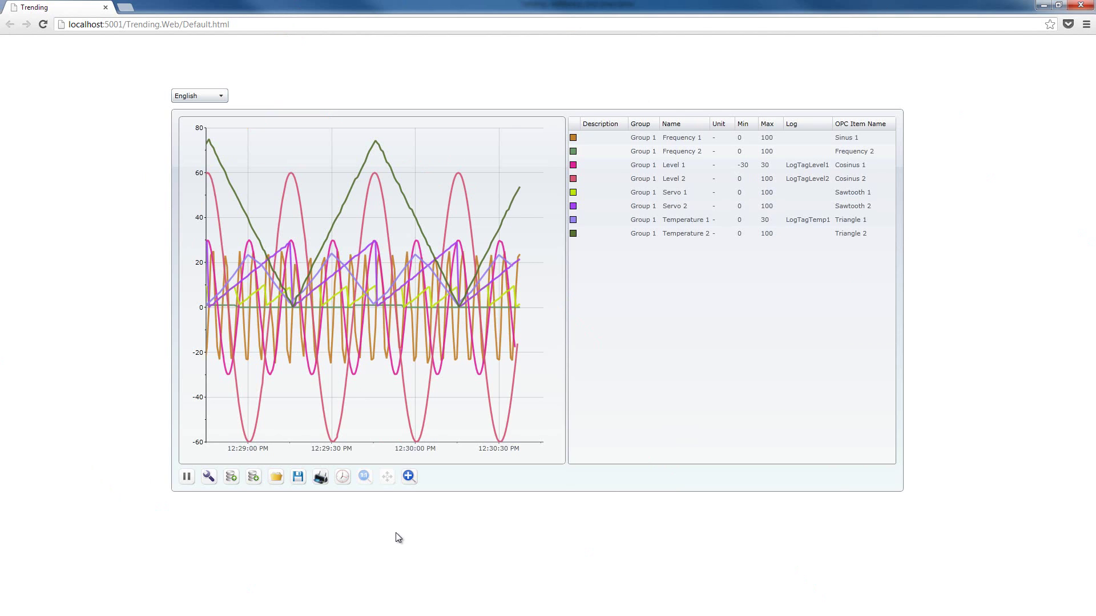
# Open the trend settings and delete all signals from the signal list
pyautogui.click(209, 477)
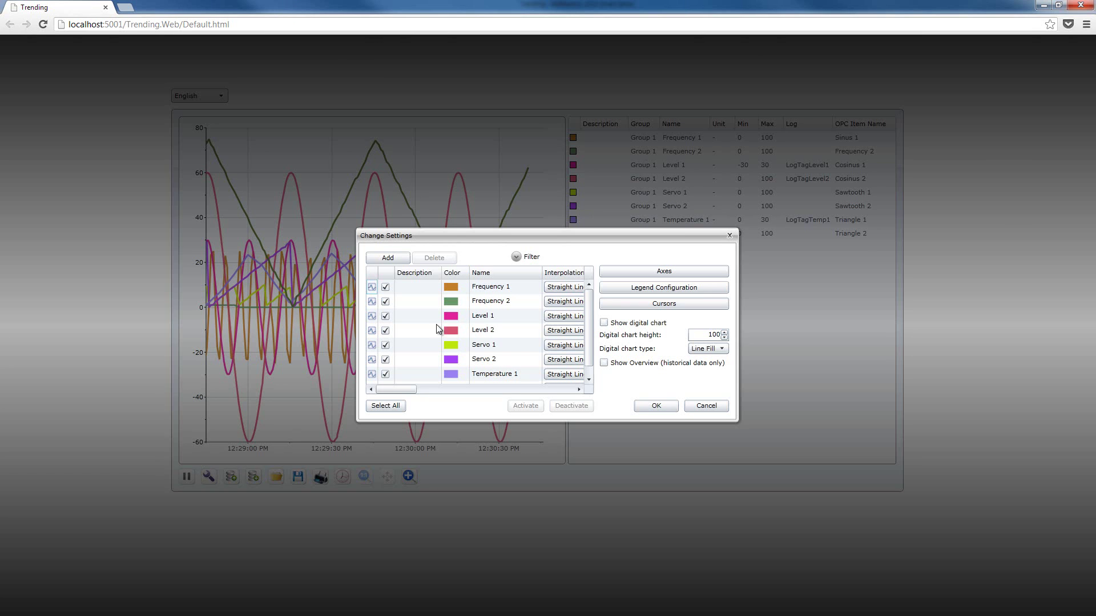
pyautogui.moveTo(474, 303); pyautogui.dragTo(485, 379)
pyautogui.click(442, 261)
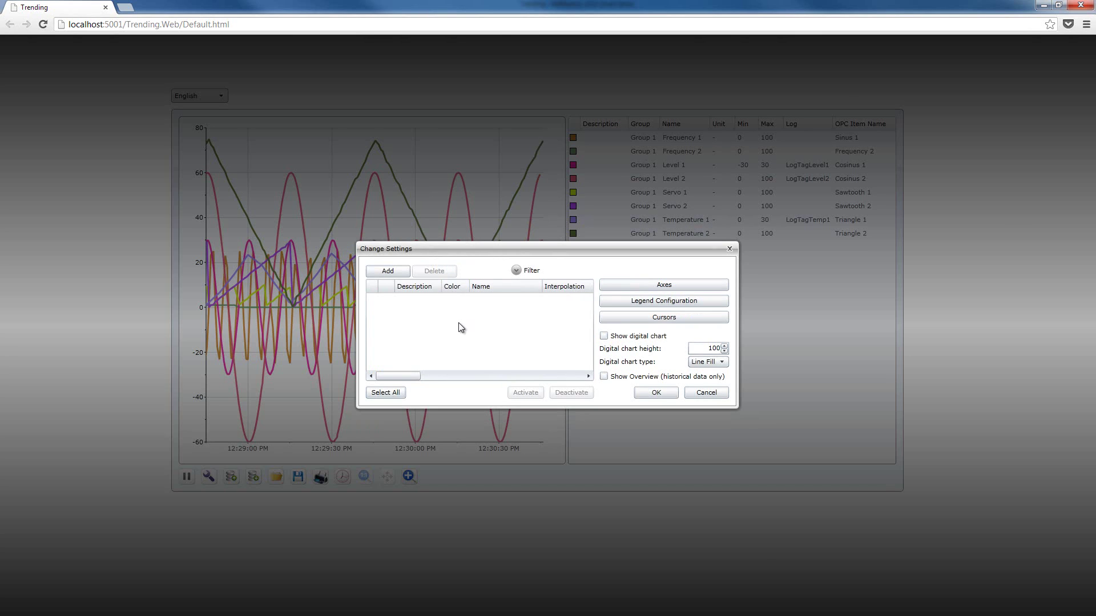
# Add the Frequency 1 and Frequency 2 signals from the signals browser to the trend's signal list
pyautogui.click(388, 272)
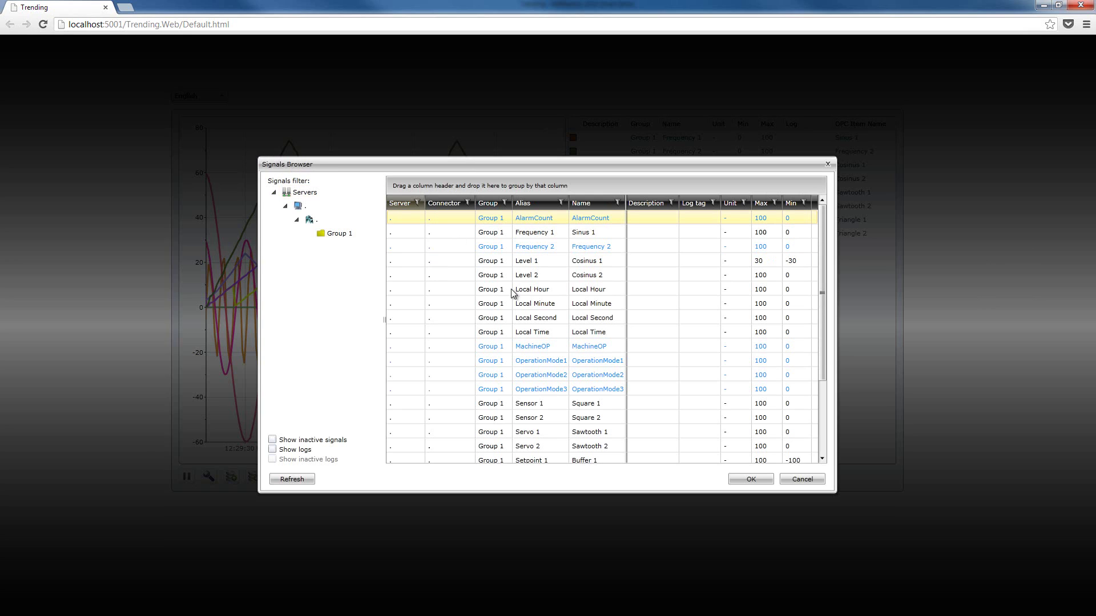
pyautogui.click(545, 235)
pyautogui.click(544, 232)
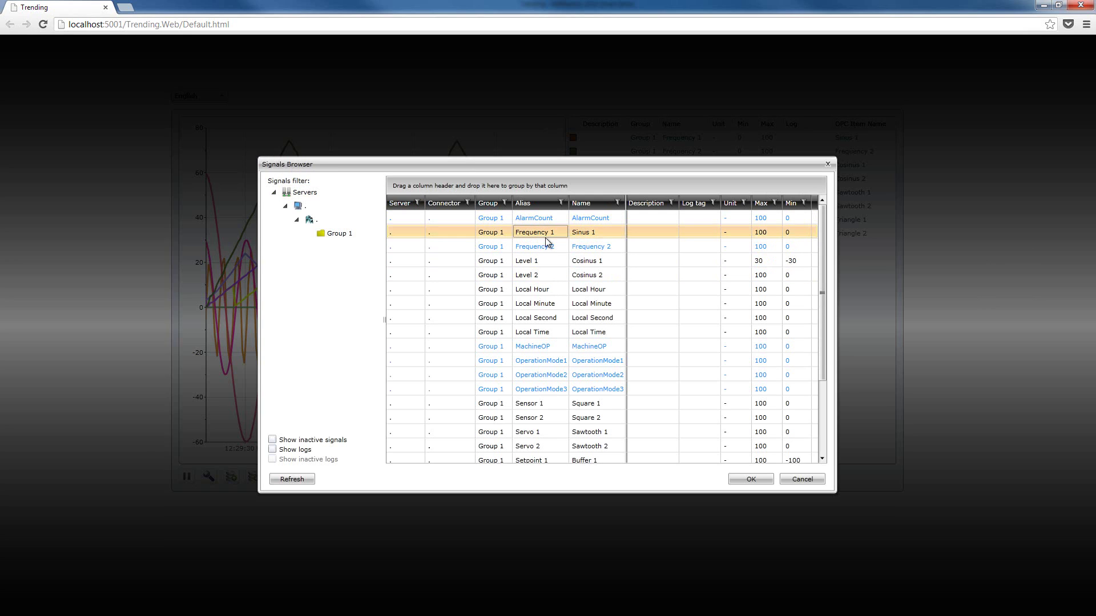
pyautogui.keyDown('ctrl'); pyautogui.click(539, 245); pyautogui.keyUp('ctrl')
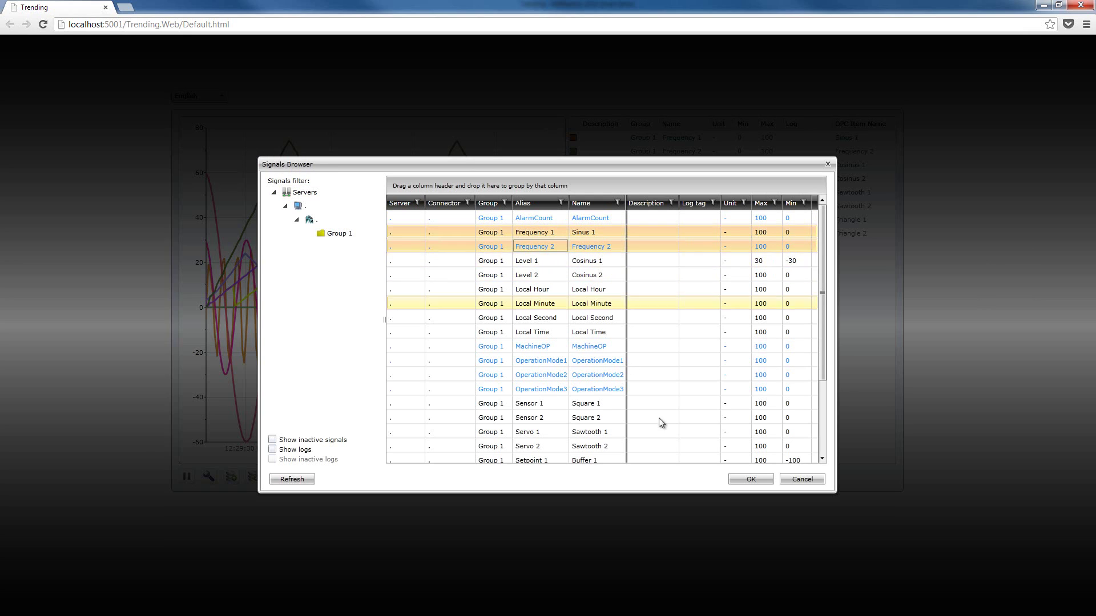
pyautogui.click(751, 478)
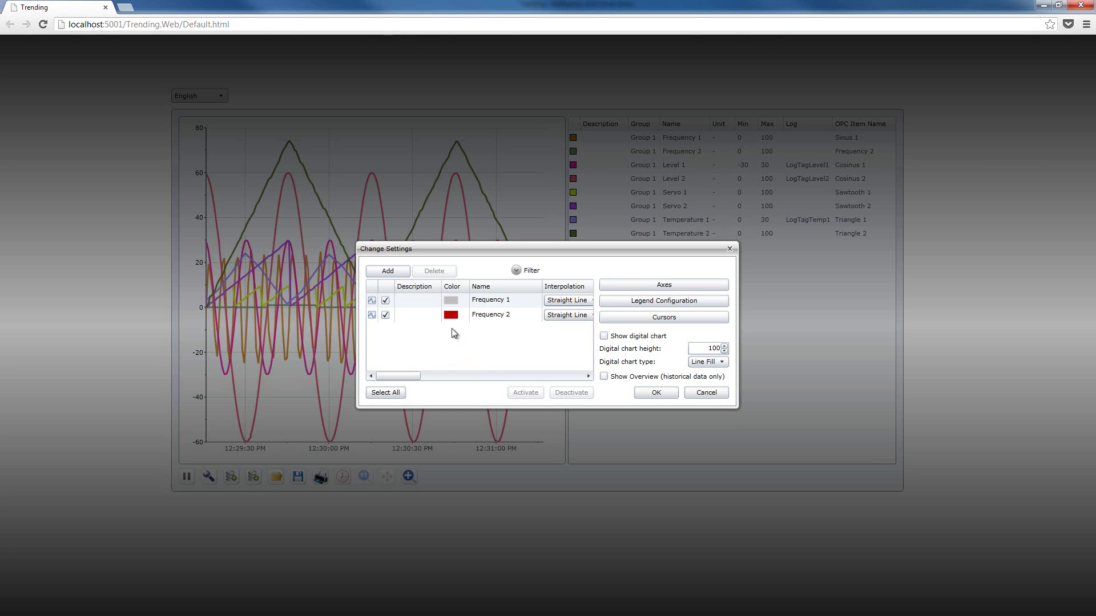
# Change the curve color of the Frequency 1 signal to yellow from the standard palette
pyautogui.click(450, 303)
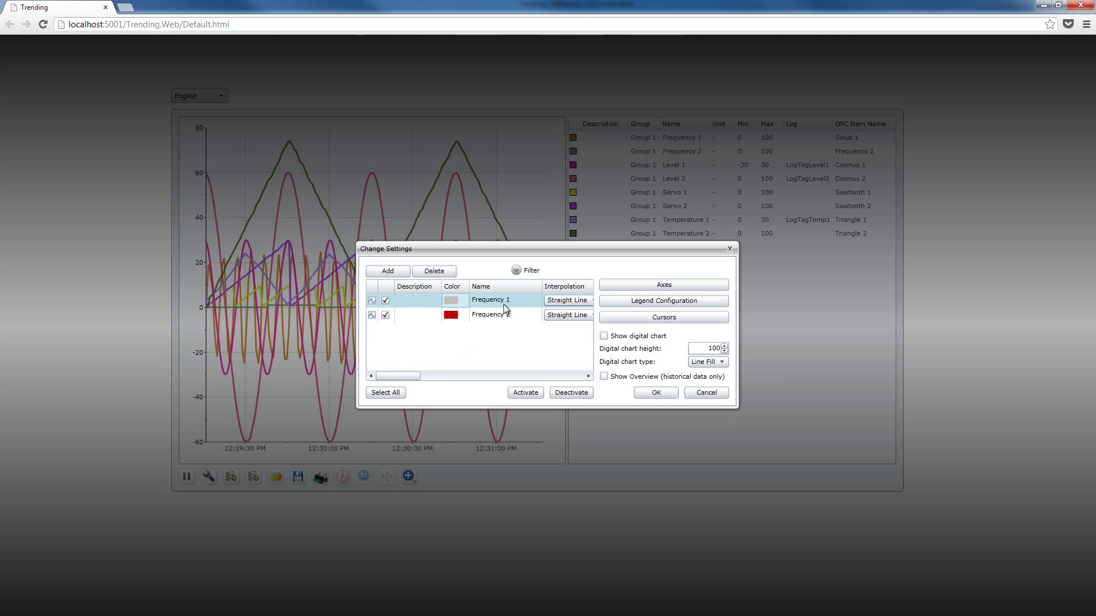
pyautogui.click(457, 302)
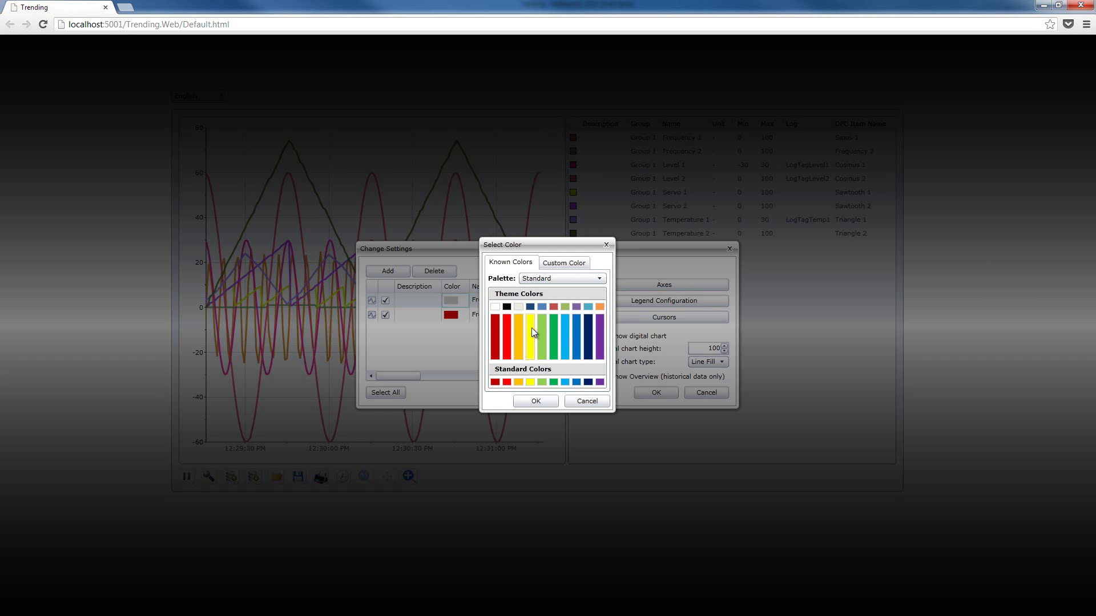
pyautogui.click(532, 328)
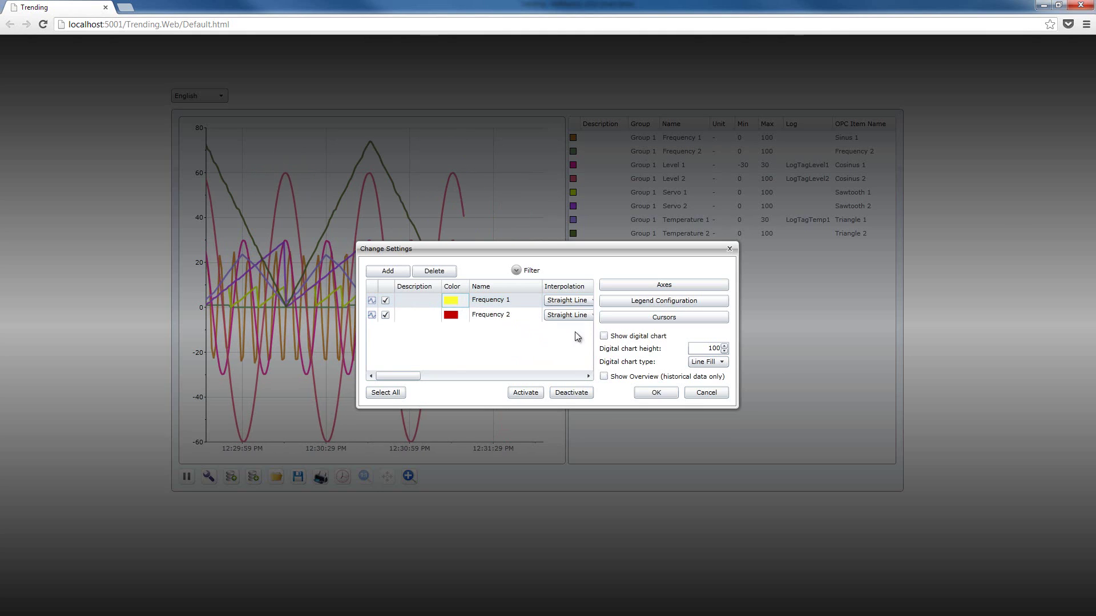
# Apply the signal settings, and add a second axis named Y1 in the trend's axes configuration
pyautogui.click(664, 395)
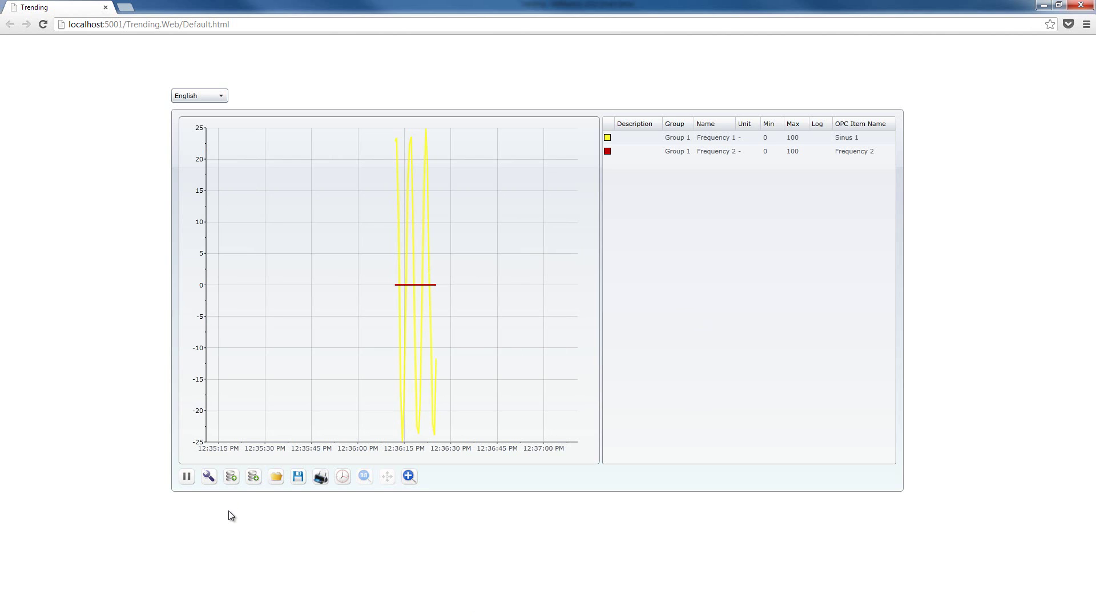
pyautogui.click(209, 478)
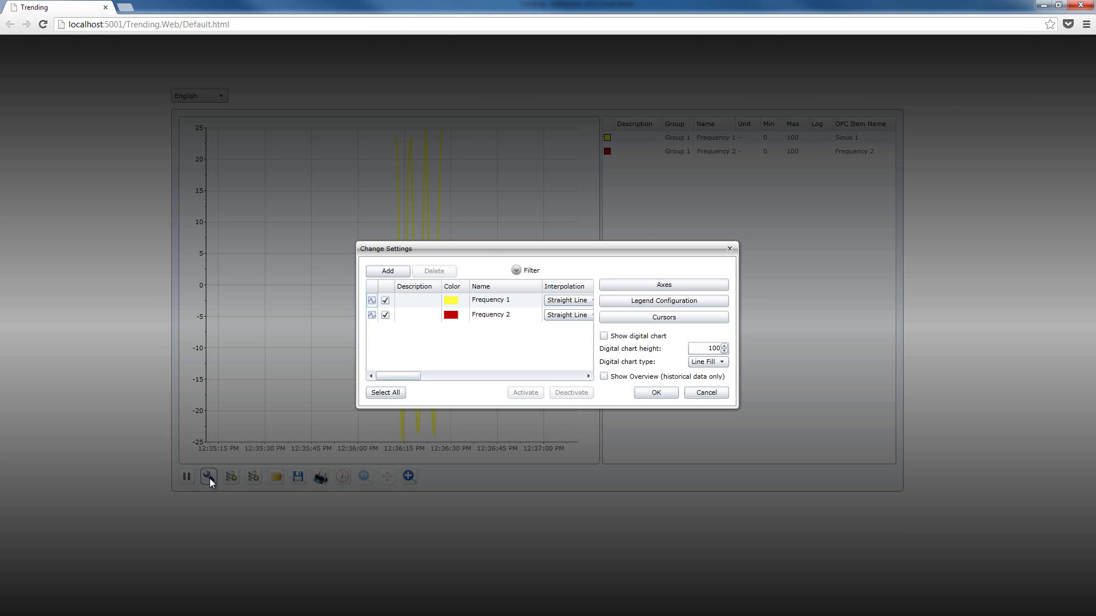
pyautogui.moveTo(489, 249); pyautogui.dragTo(479, 248)
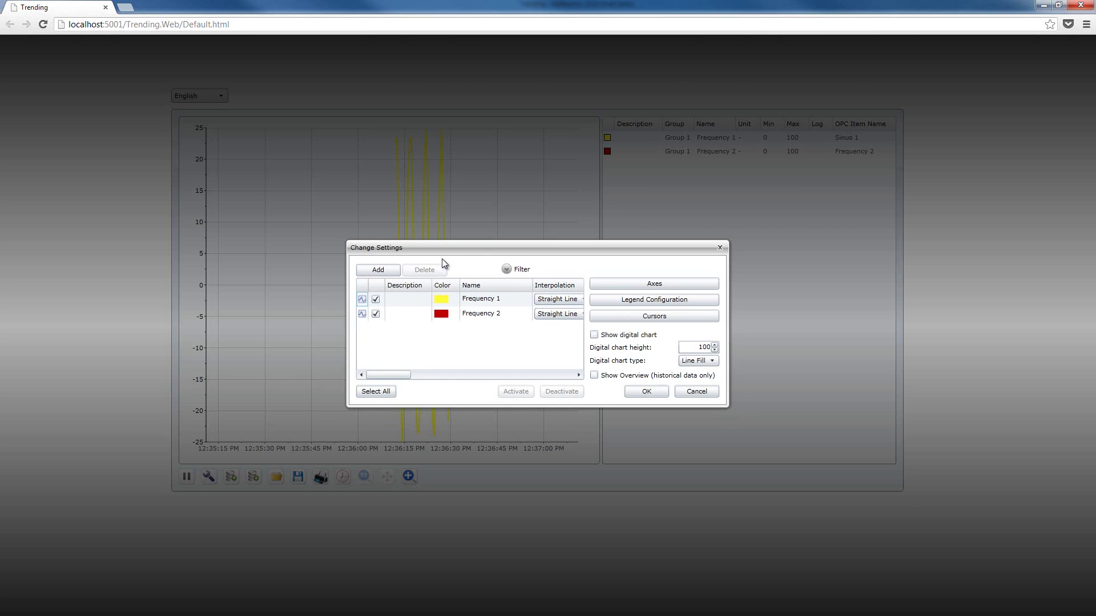
pyautogui.click(630, 283)
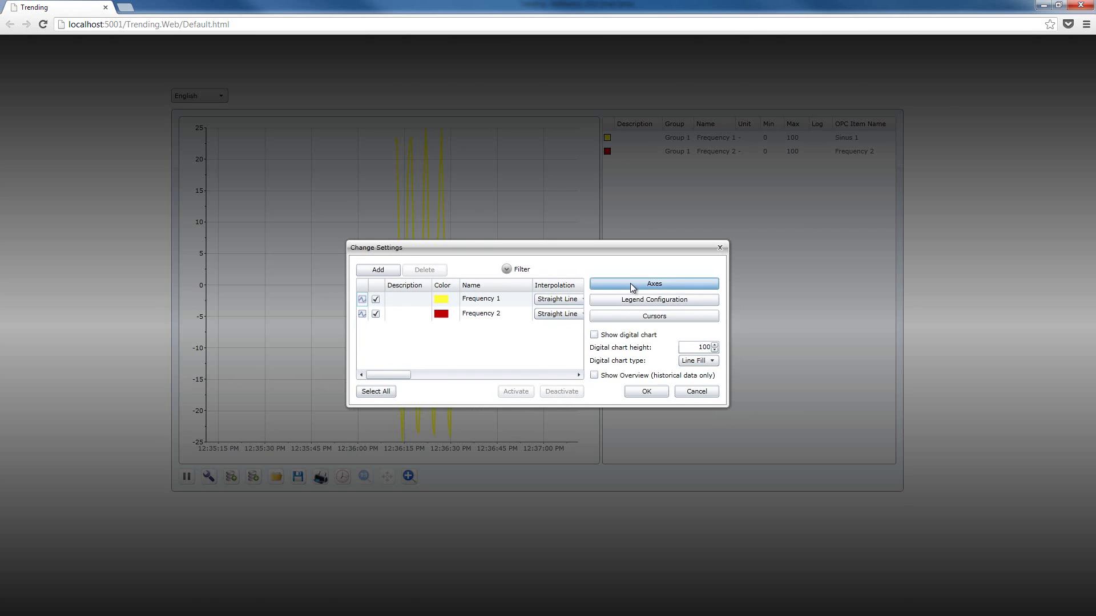
pyautogui.moveTo(509, 248); pyautogui.dragTo(508, 239)
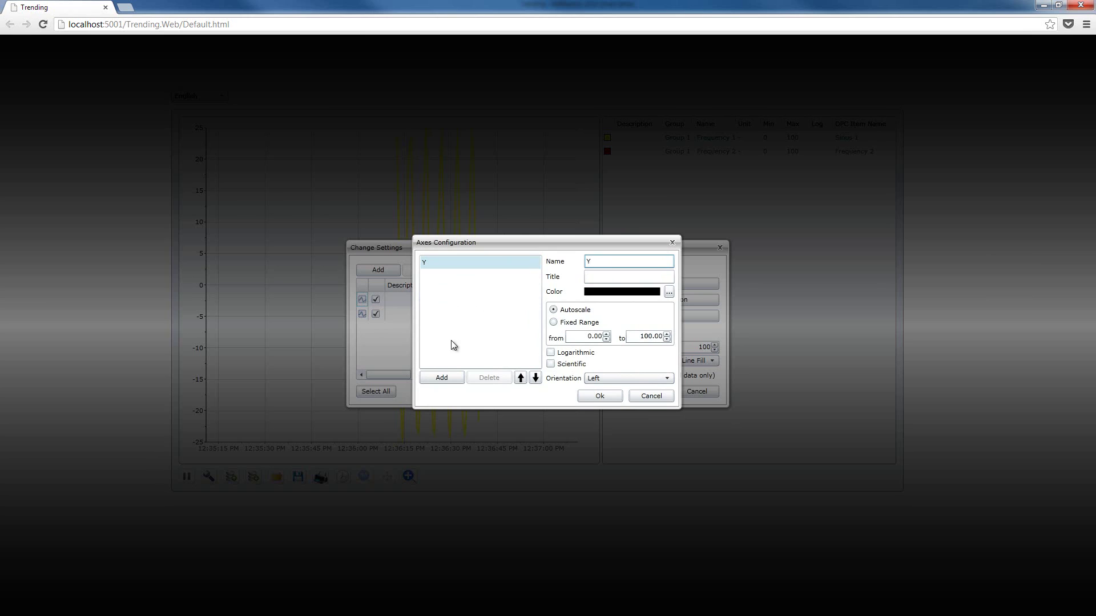
pyautogui.click(442, 378)
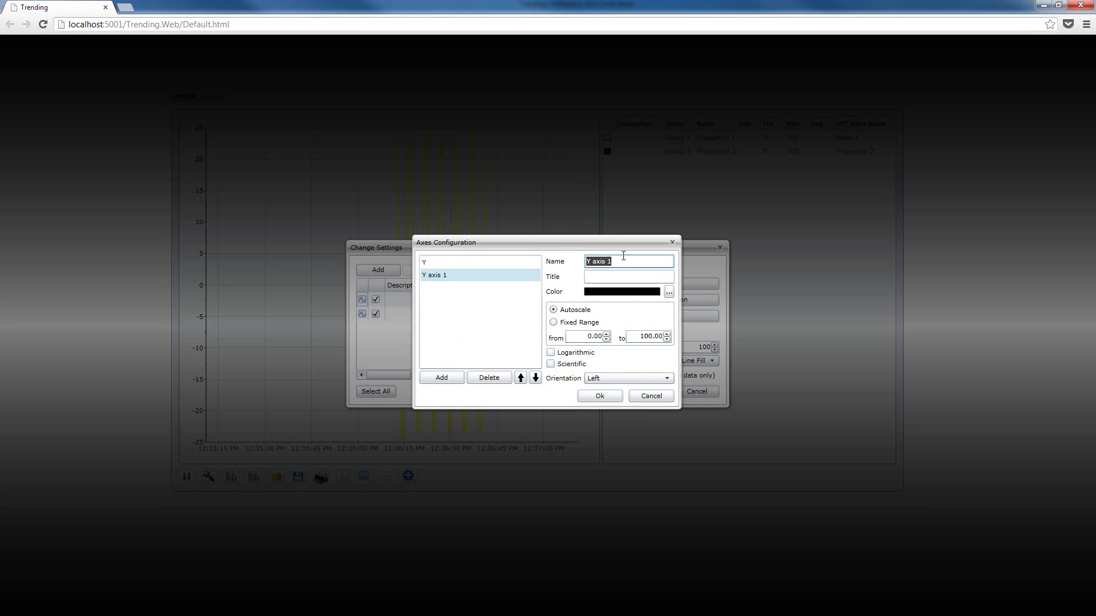
pyautogui.moveTo(623, 256); pyautogui.dragTo(589, 261)
pyautogui.write('1')
pyautogui.click(613, 276)
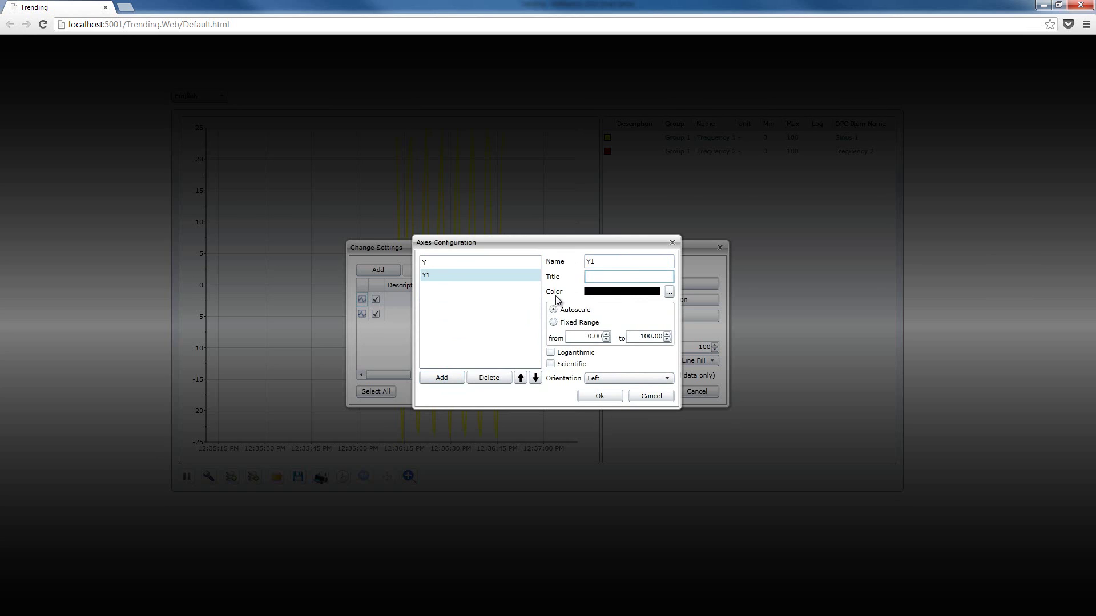
# Set the Y1 axis color to red and its orientation to Right, and confirm the axes configuration
pyautogui.click(626, 291)
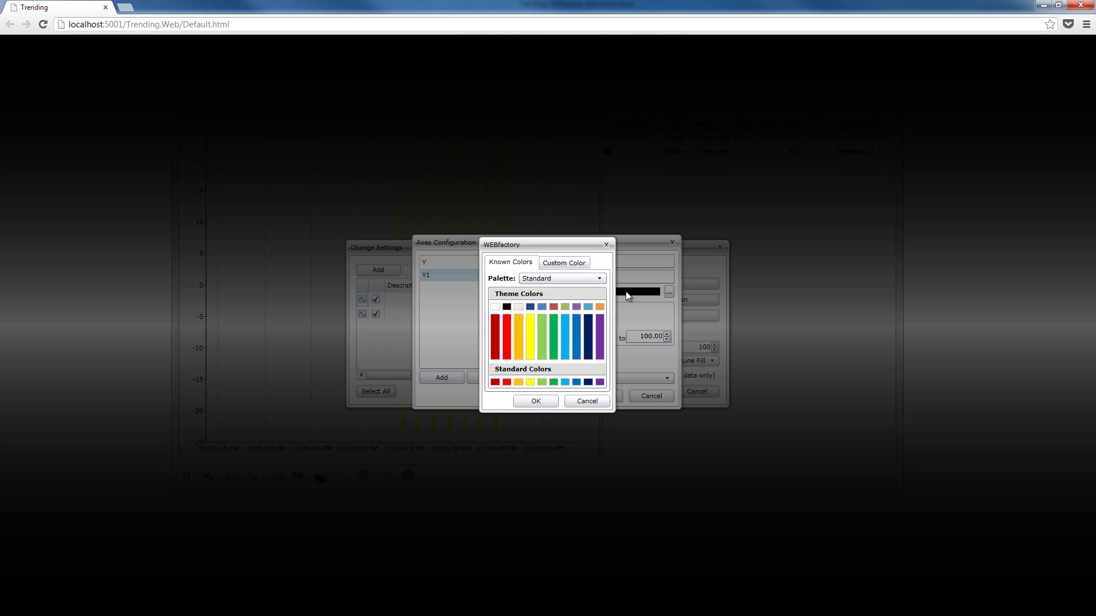
pyautogui.click(506, 325)
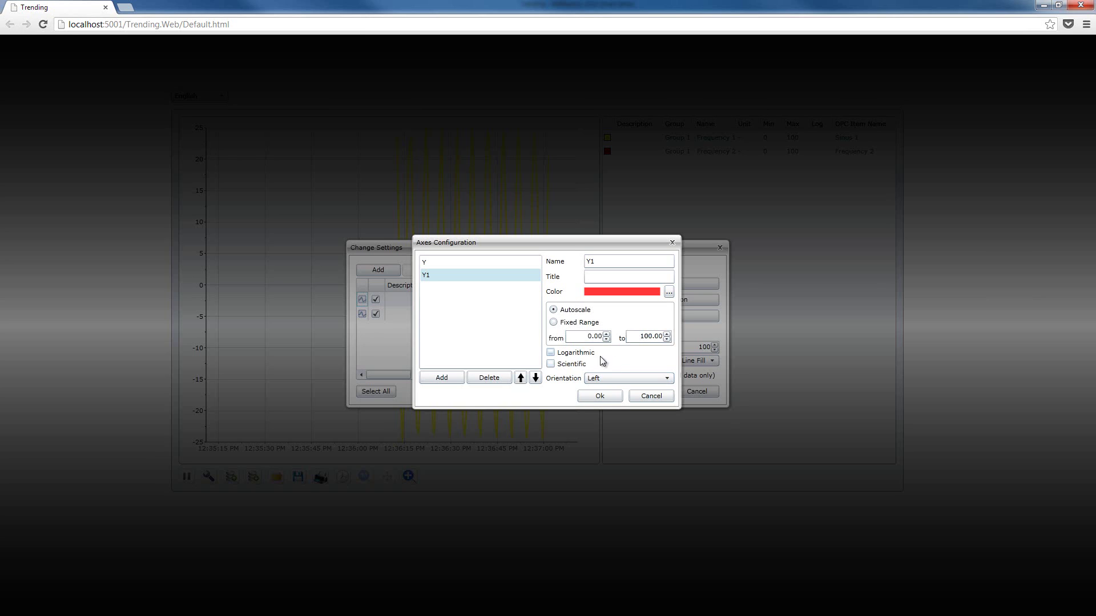
pyautogui.click(625, 379)
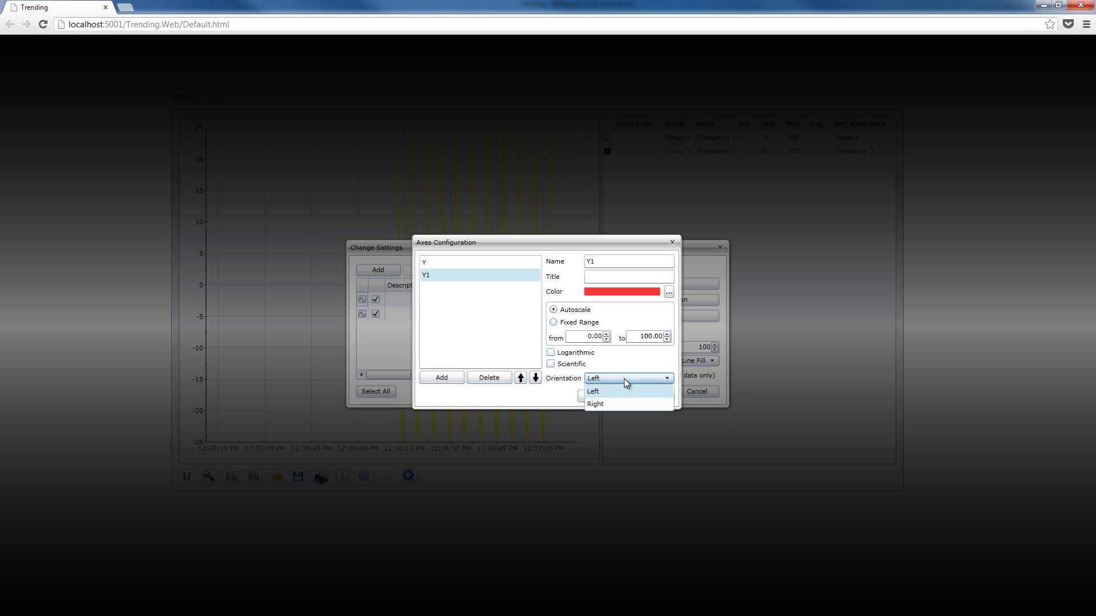
pyautogui.click(605, 403)
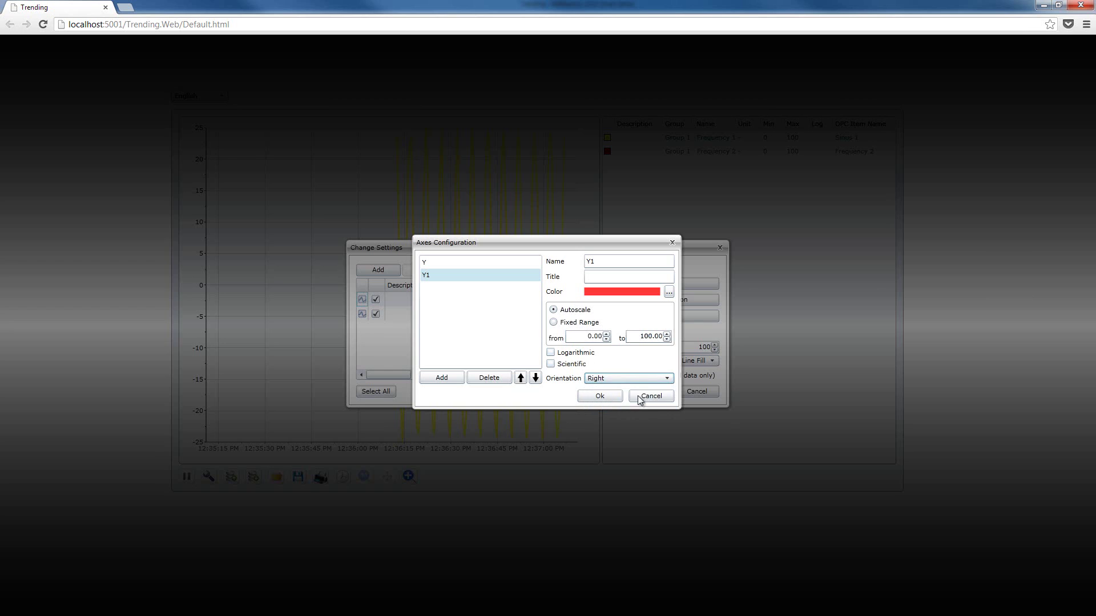
pyautogui.click(601, 397)
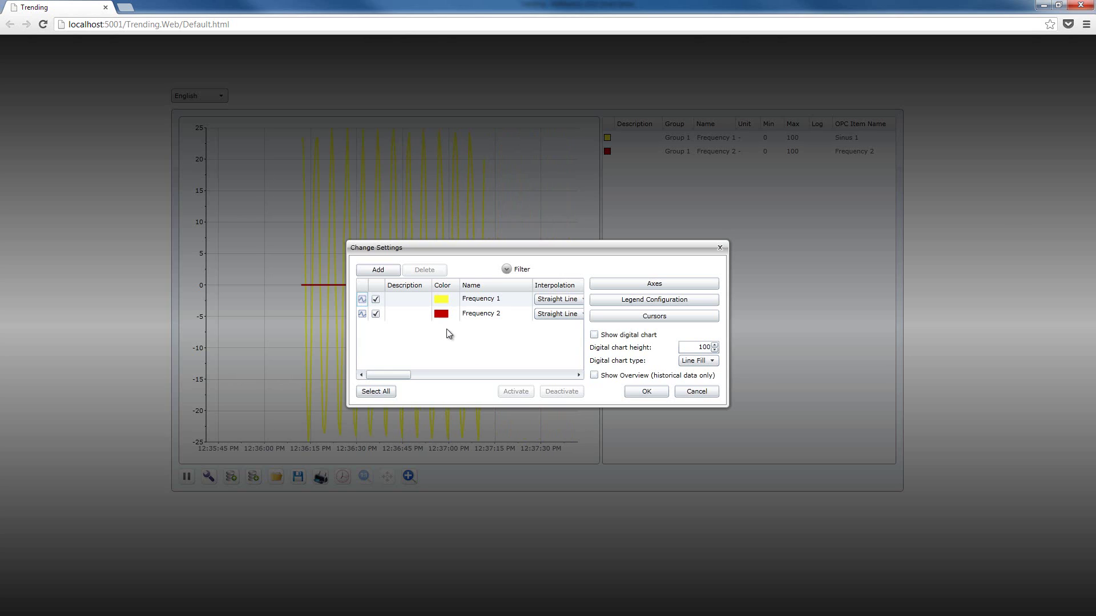
# Assign the Frequency 2 signal to the Y1 axis and apply the trend settings
pyautogui.moveTo(400, 375); pyautogui.dragTo(442, 373)
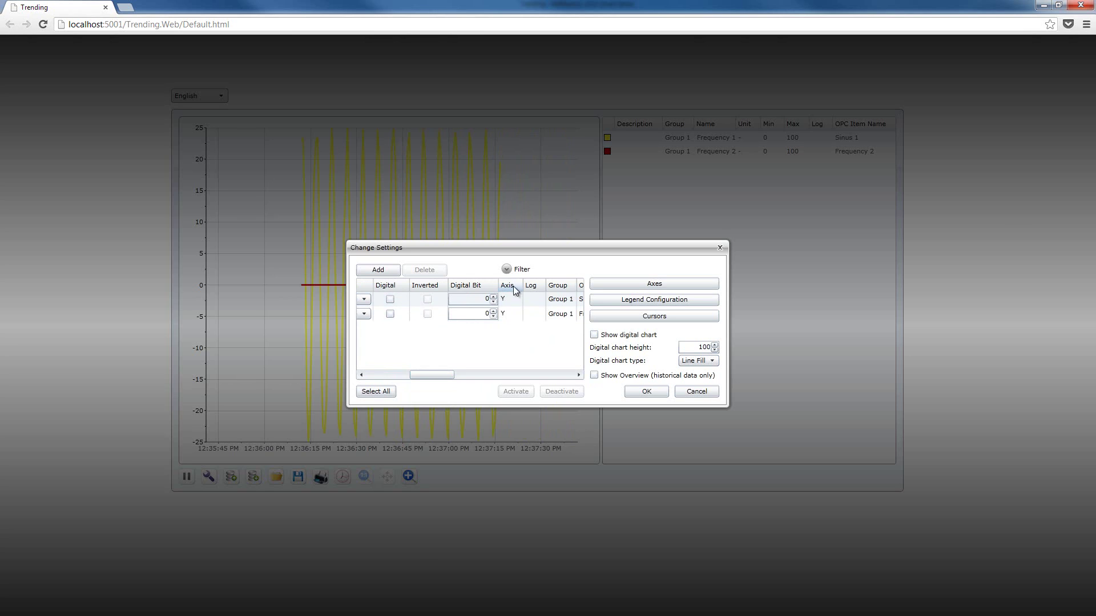
pyautogui.click(512, 312)
pyautogui.click(512, 313)
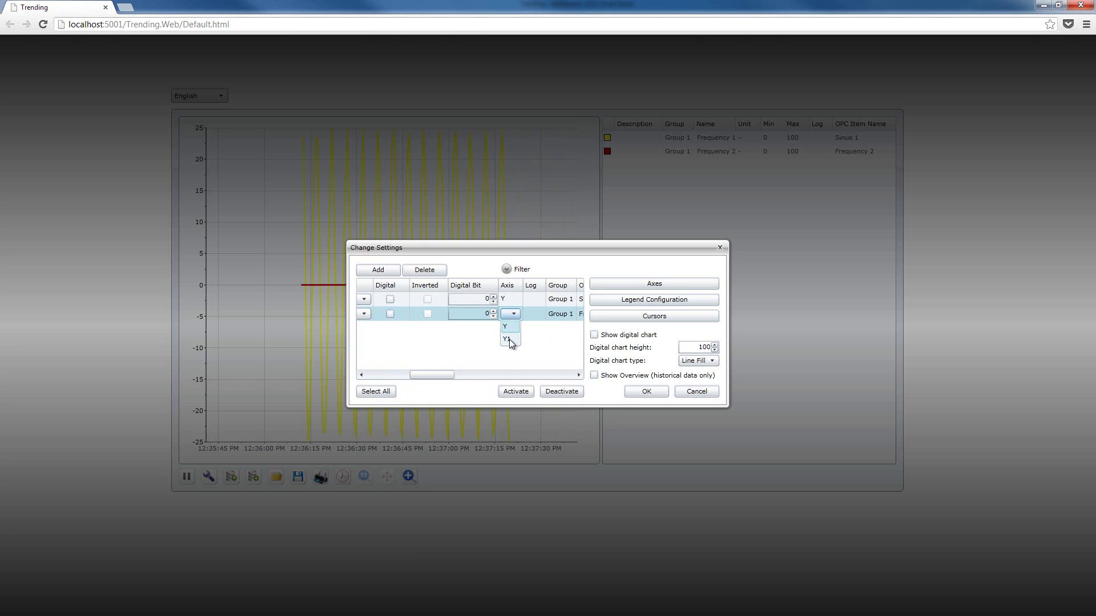
pyautogui.click(509, 341)
pyautogui.moveTo(434, 374); pyautogui.dragTo(383, 374)
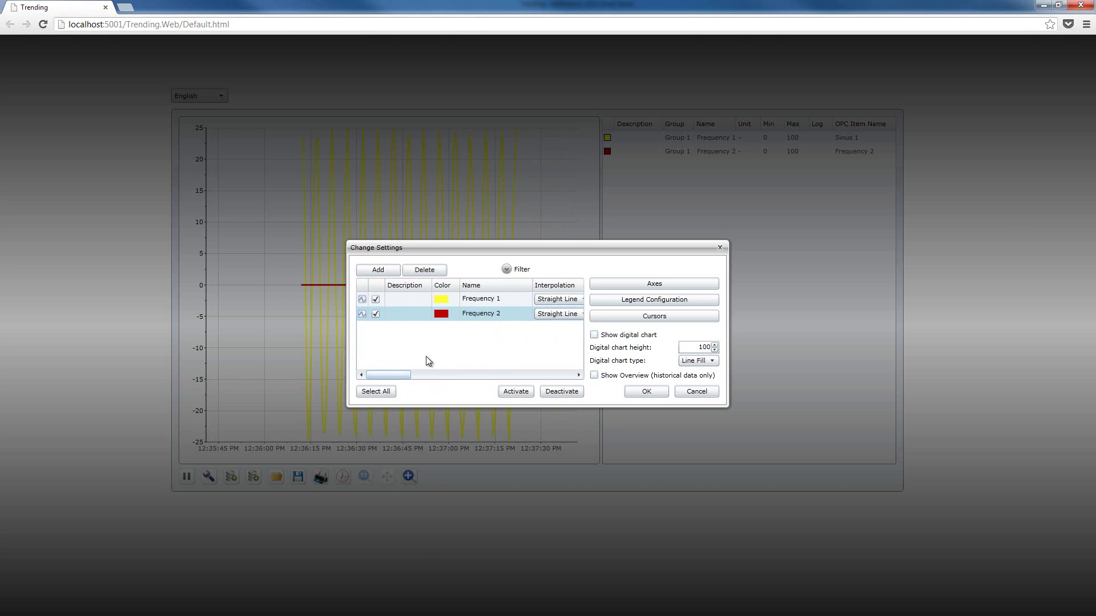
pyautogui.click(644, 391)
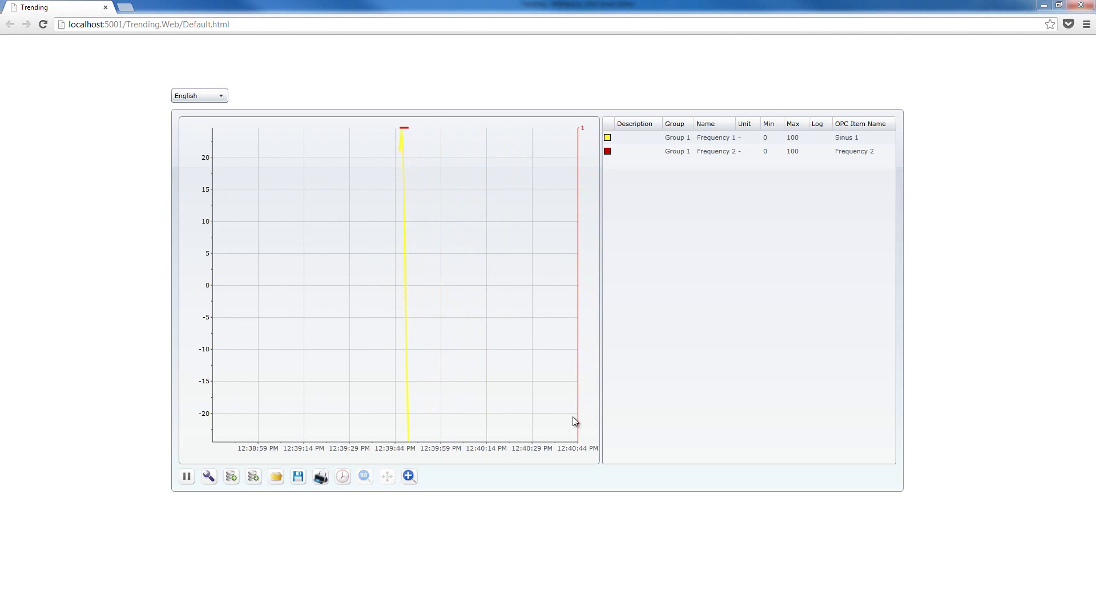
# Enable logarithmic scaling for the Y axis in the axes configuration and apply it to the trend
pyautogui.click(209, 477)
pyautogui.click(643, 284)
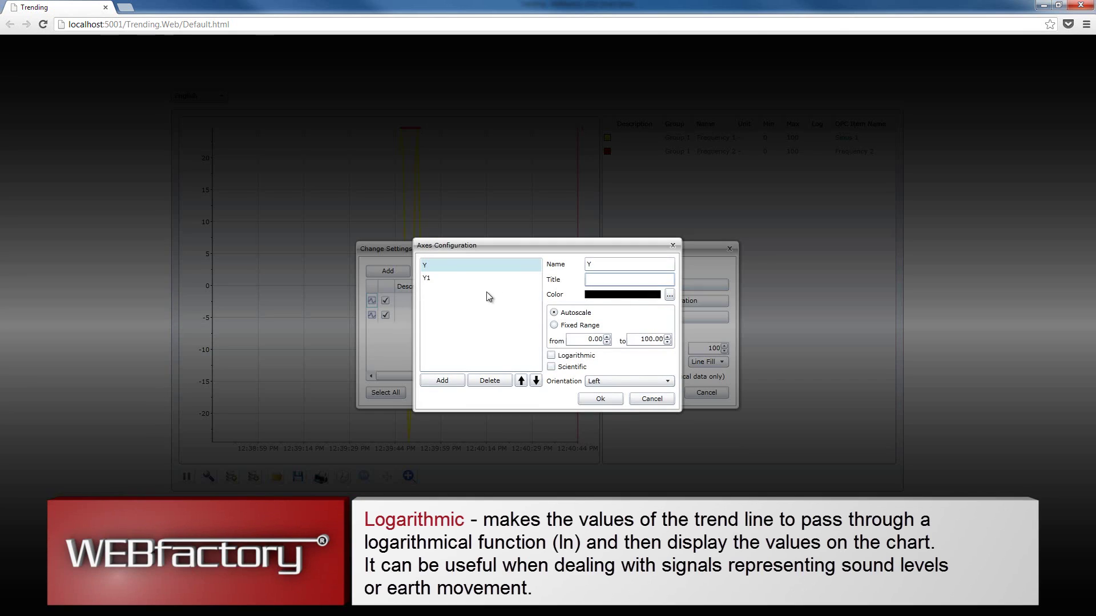
pyautogui.click(551, 355)
pyautogui.click(600, 399)
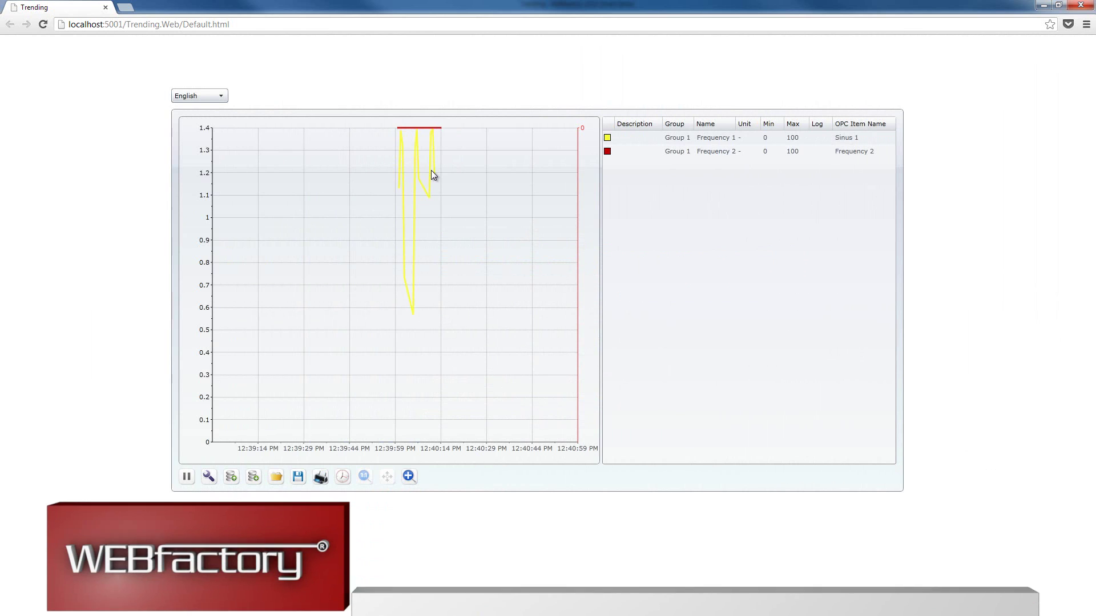
# Switch the Y axis from logarithmic to scientific notation and apply the trend settings
pyautogui.click(209, 476)
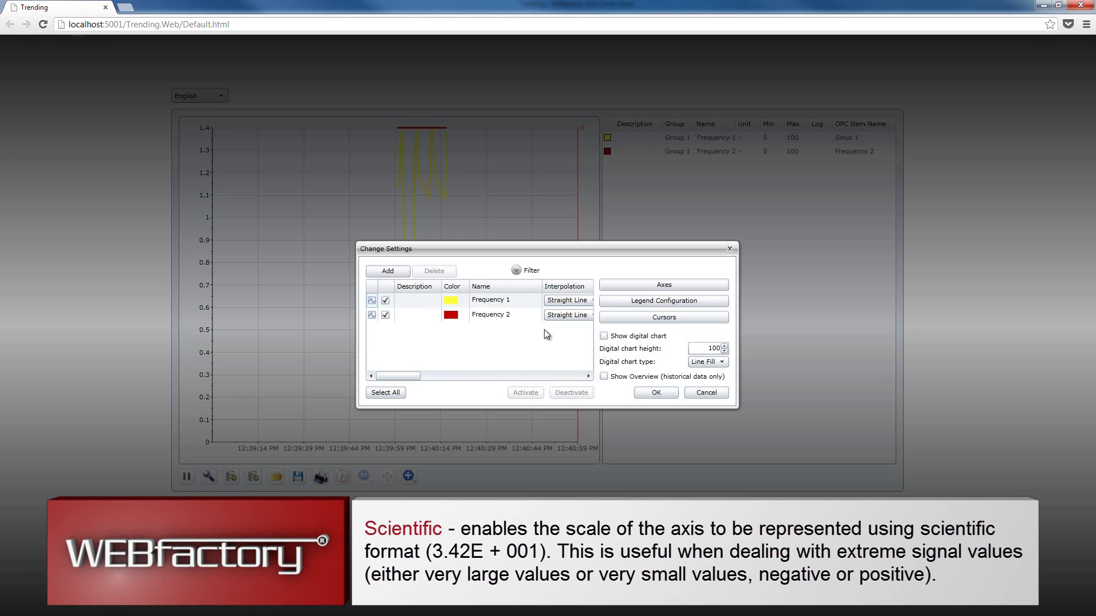
pyautogui.click(666, 286)
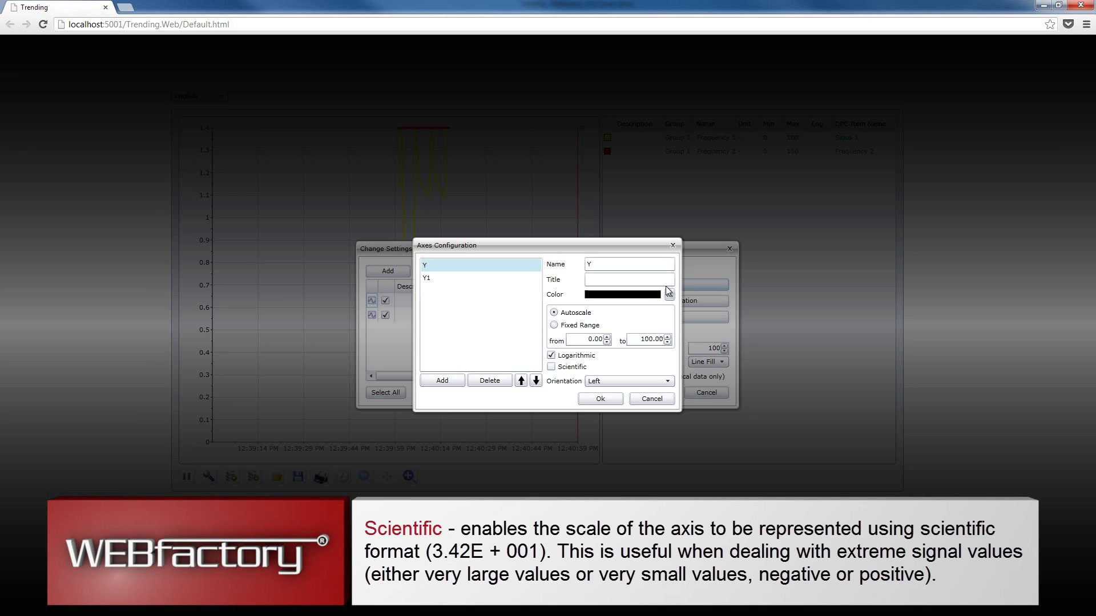
pyautogui.click(568, 368)
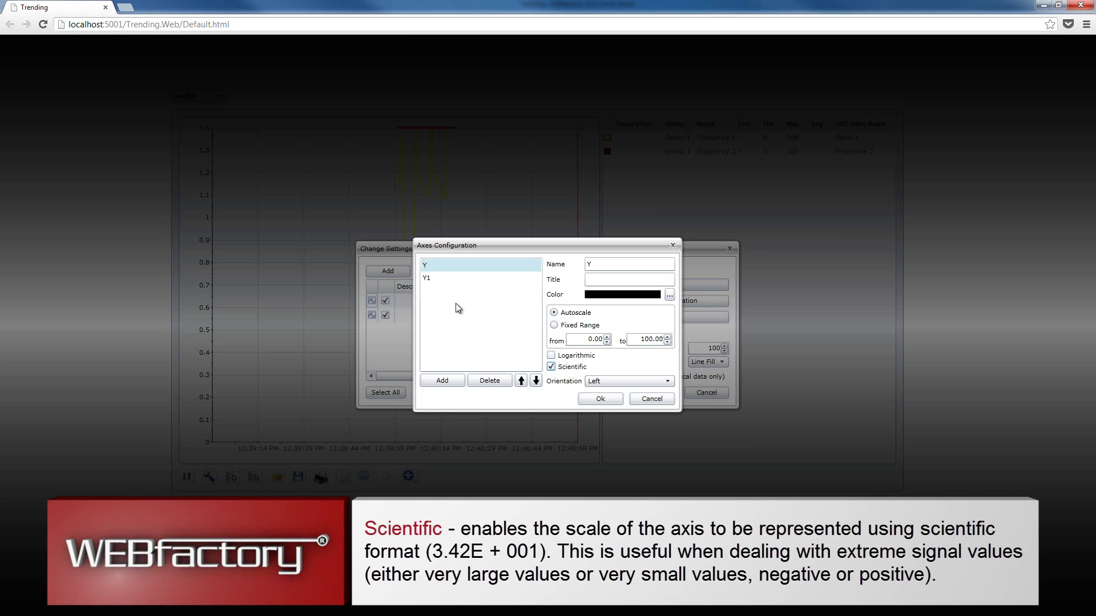
pyautogui.click(600, 399)
pyautogui.click(653, 396)
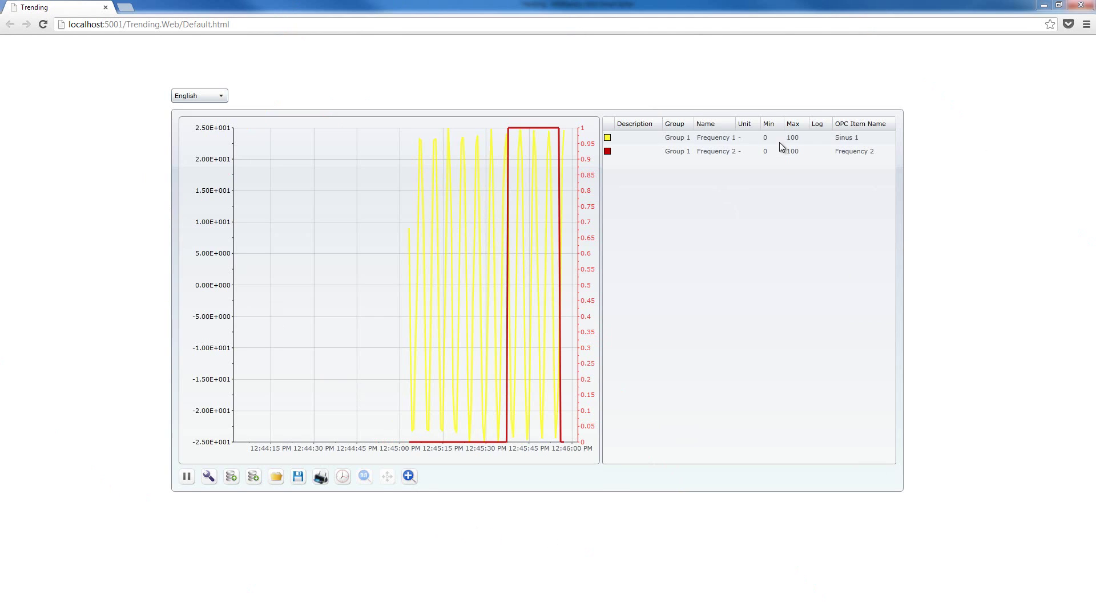
# Add a new cursor in the cursors configuration and assign it to the Frequency 1 signal
pyautogui.click(209, 477)
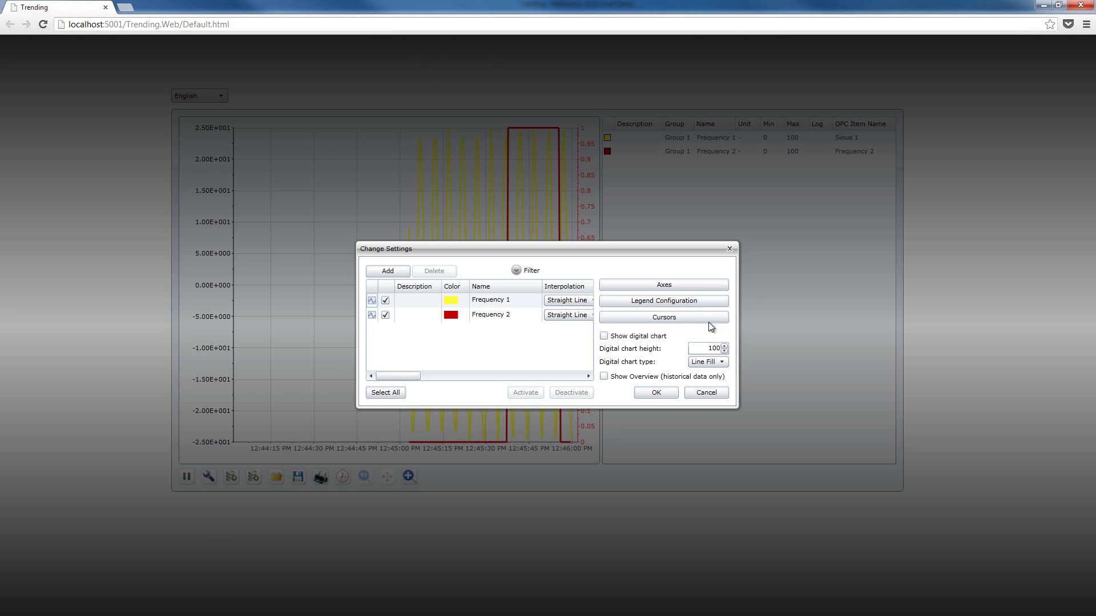
pyautogui.click(677, 317)
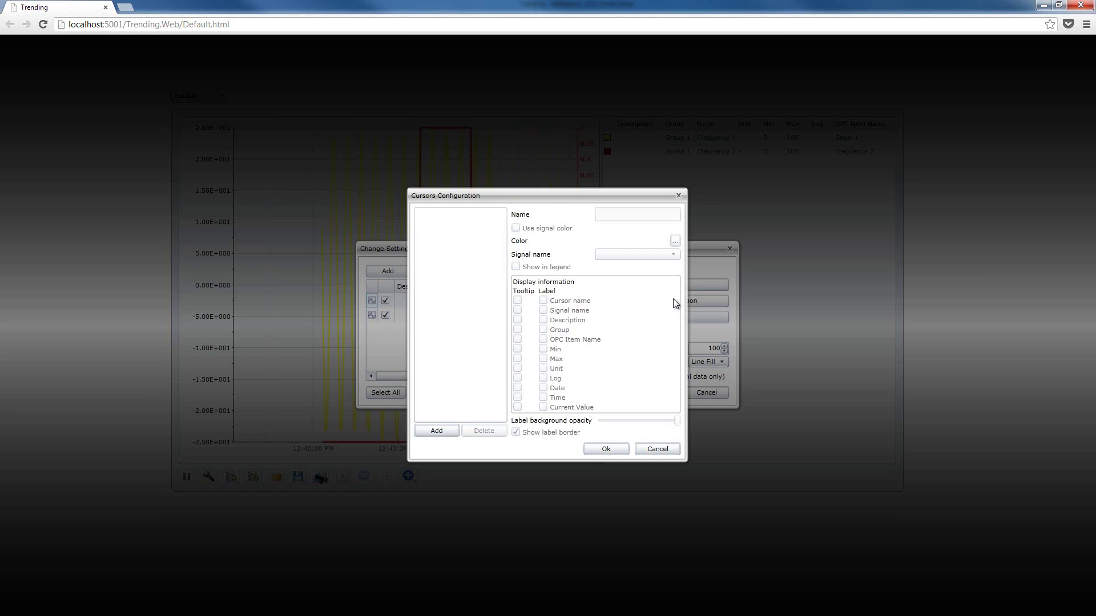
pyautogui.moveTo(495, 194)
pyautogui.mouseDown()
pyautogui.moveTo(513, 196)
pyautogui.moveTo(502, 190)
pyautogui.mouseUp()
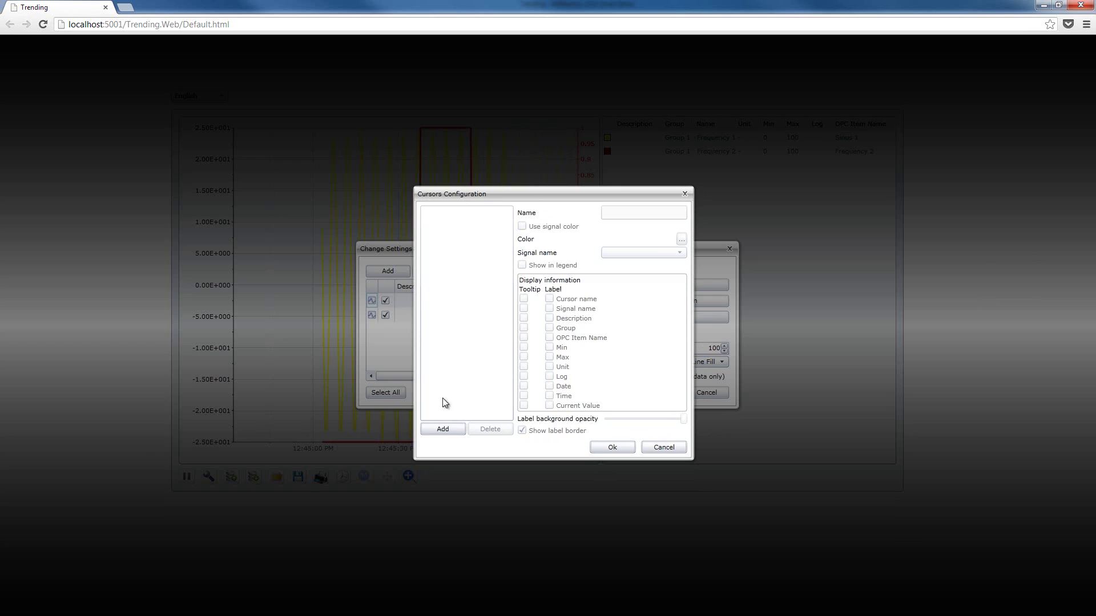
pyautogui.click(444, 429)
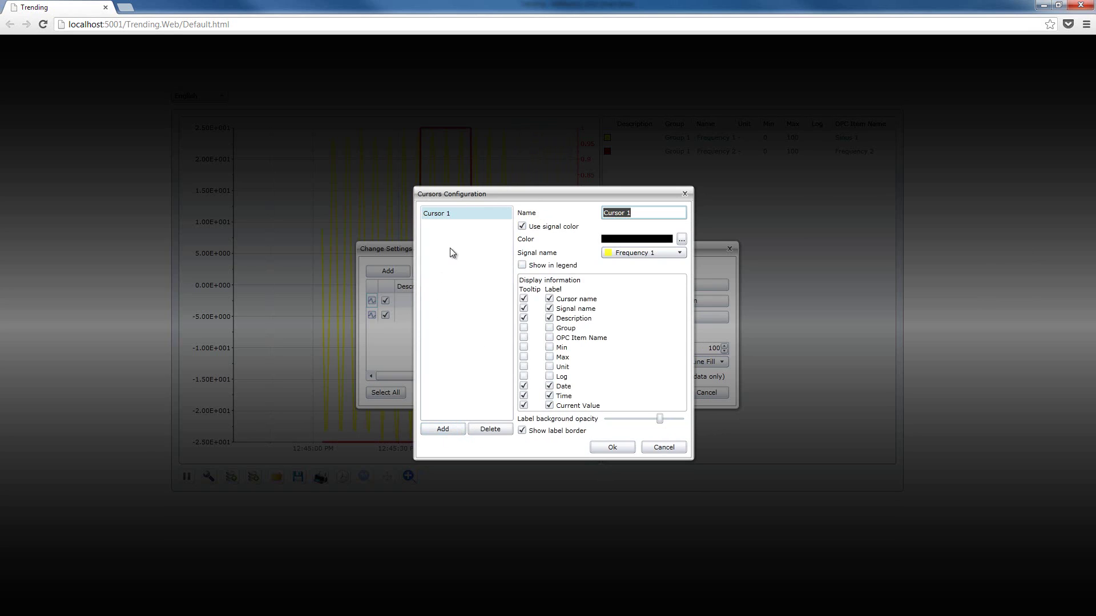
pyautogui.click(641, 209)
pyautogui.moveTo(652, 212); pyautogui.dragTo(594, 214)
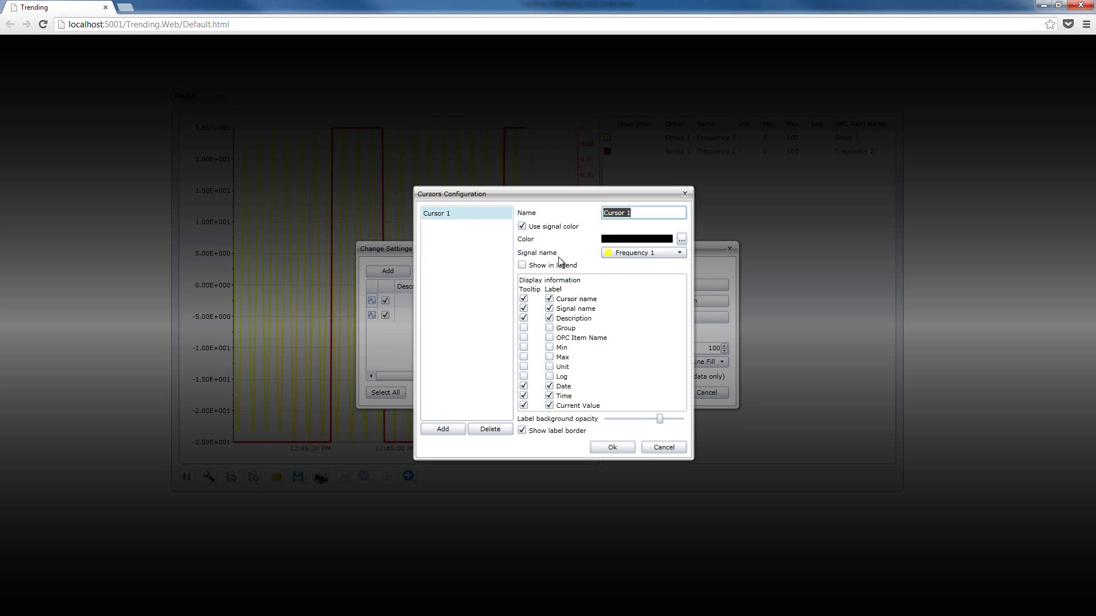
pyautogui.click(647, 255)
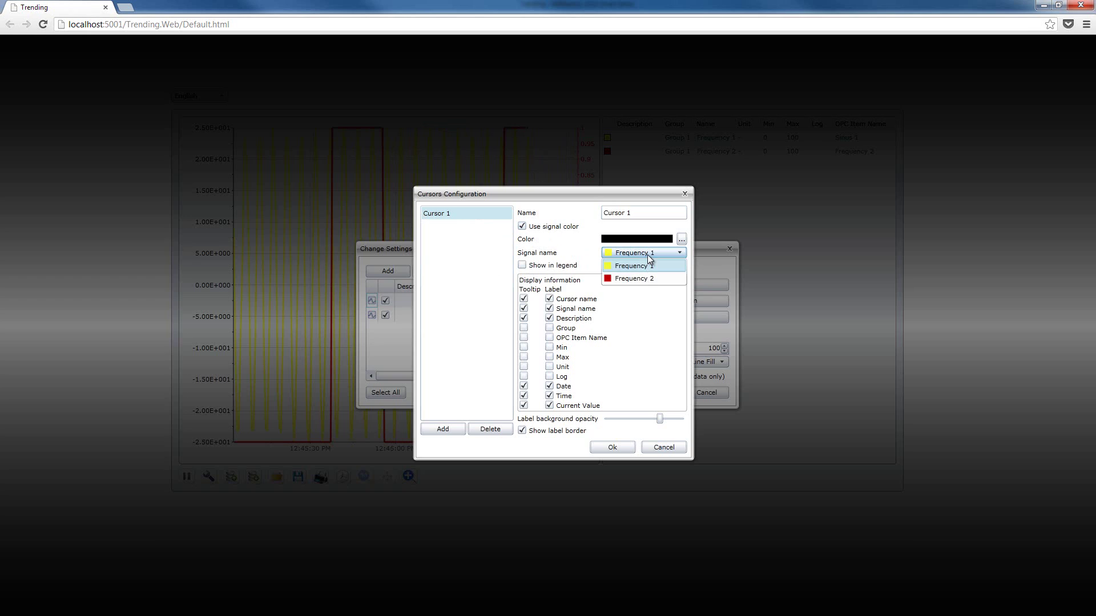
pyautogui.click(639, 265)
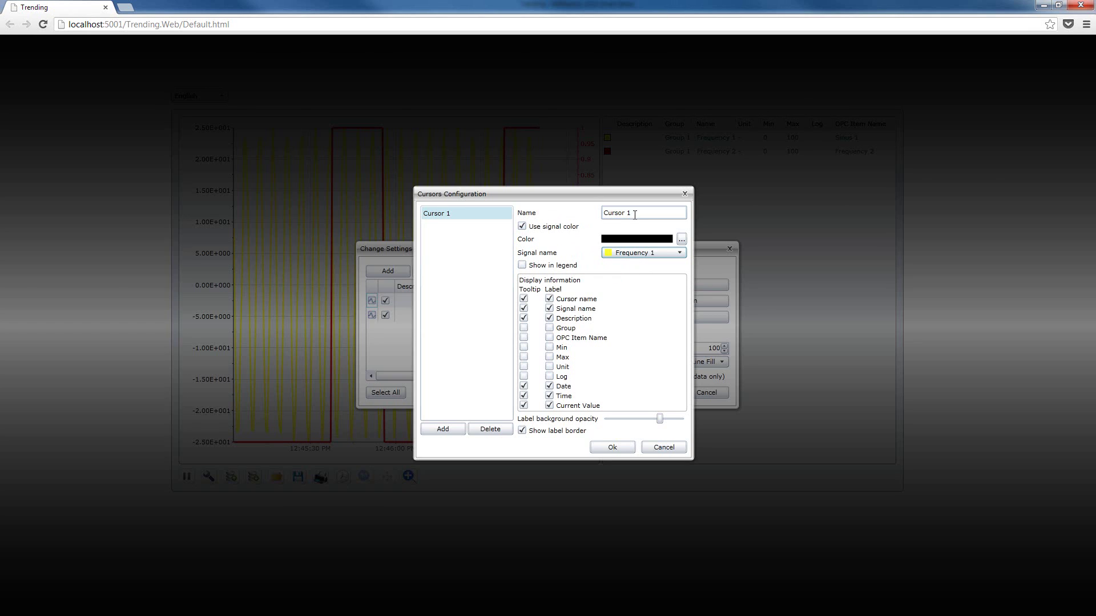
# Turn off the signal color for Cursor 1 and set its own color to green
pyautogui.click(523, 227)
pyautogui.click(621, 240)
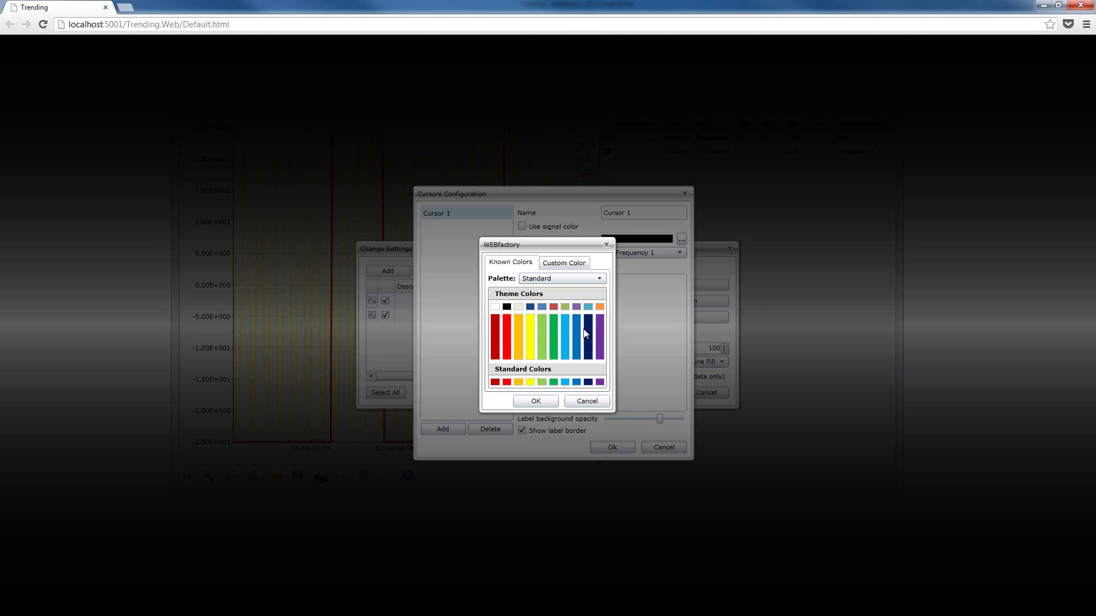
pyautogui.doubleClick(555, 330)
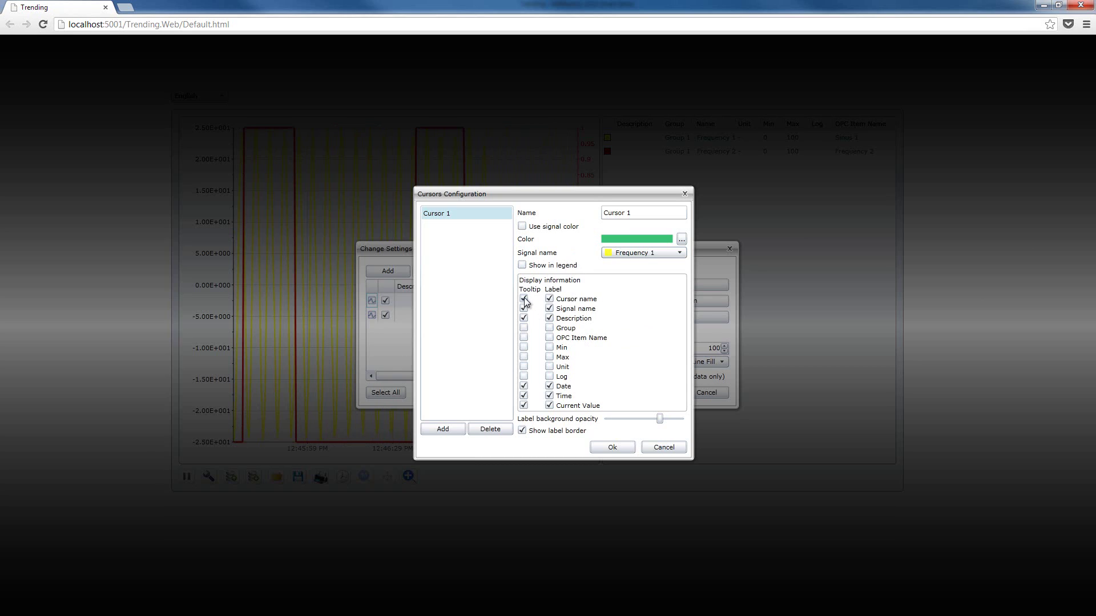
# Include Group, OPC Item Name, Min, Max, Unit and Log in the cursor's label information
pyautogui.click(550, 328)
pyautogui.click(550, 337)
pyautogui.click(549, 348)
pyautogui.click(549, 356)
pyautogui.click(549, 366)
pyautogui.click(550, 376)
# Limit the cursor's tooltip to the cursor name, excluding Signal name, Description, Date, Time and Current Value
pyautogui.click(524, 298)
pyautogui.click(524, 308)
pyautogui.click(523, 318)
pyautogui.click(523, 386)
pyautogui.click(524, 396)
pyautogui.click(524, 405)
pyautogui.click(525, 299)
# Slightly lower the cursor's label background opacity, disable the label border, and apply the trend settings
pyautogui.moveTo(657, 420); pyautogui.dragTo(644, 420)
pyautogui.moveTo(650, 419); pyautogui.dragTo(652, 419)
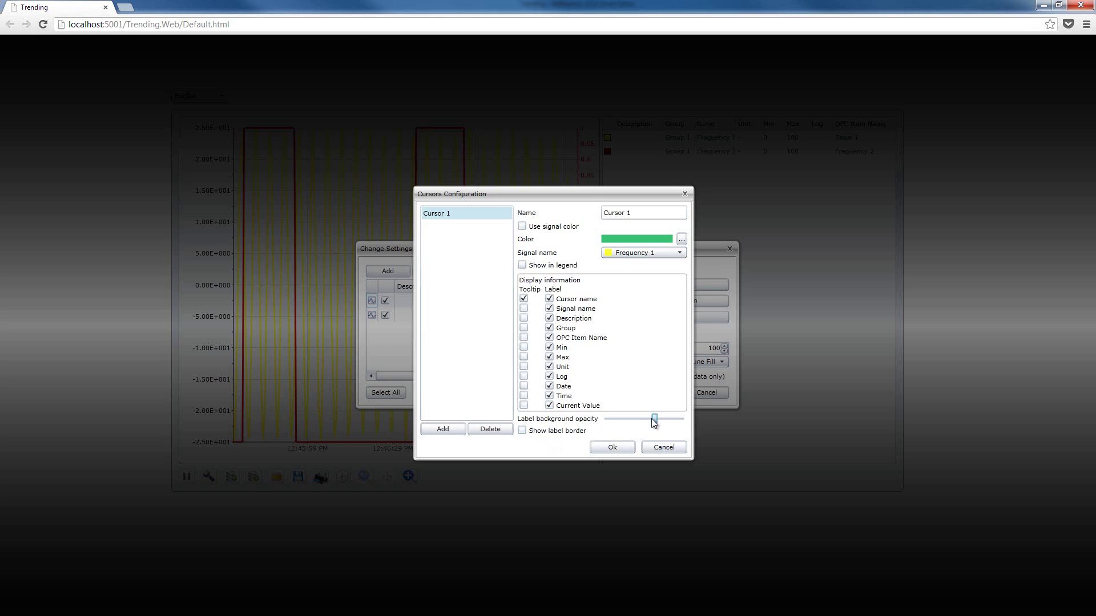
pyautogui.click(612, 448)
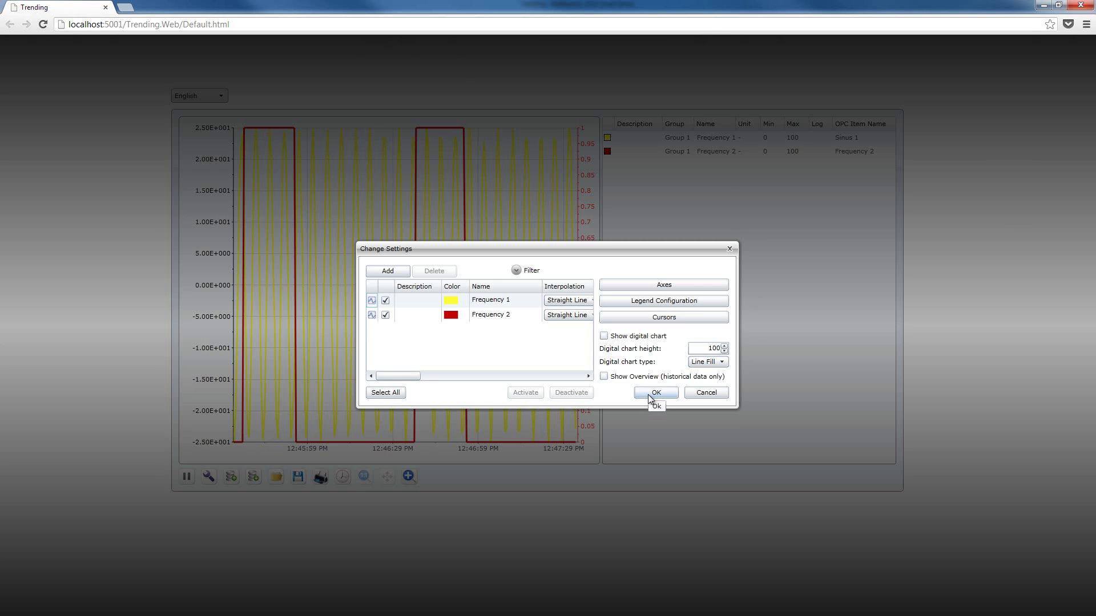
pyautogui.click(654, 395)
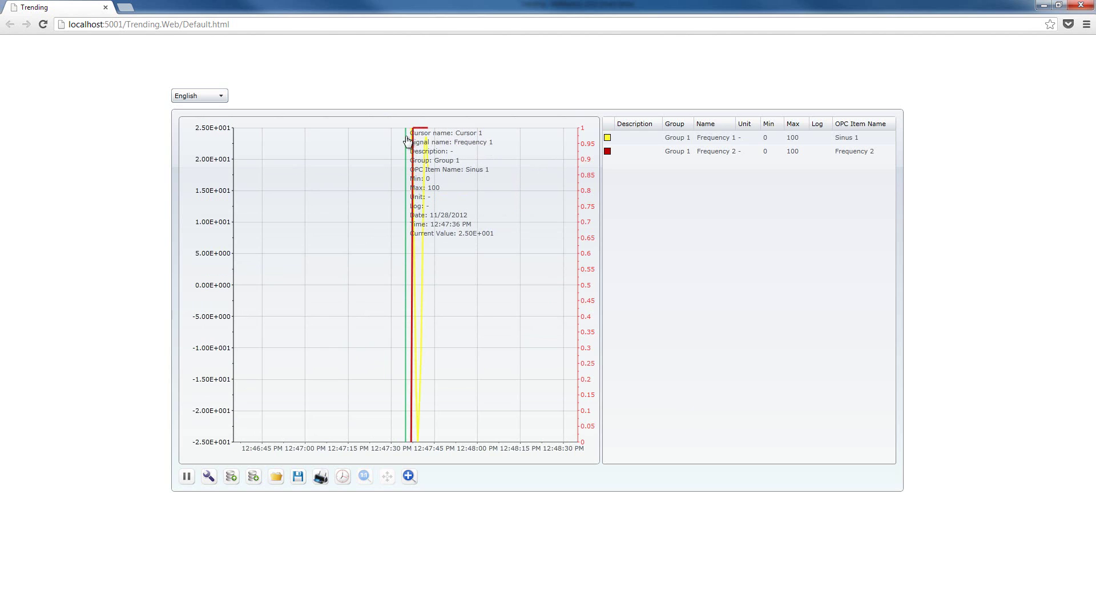
# Move Cursor 1 forward along the trend chart to about 12:47:51 PM
pyautogui.moveTo(406, 142)
pyautogui.mouseDown()
pyautogui.moveTo(356, 140)
pyautogui.moveTo(449, 151)
pyautogui.moveTo(416, 153)
pyautogui.mouseUp()
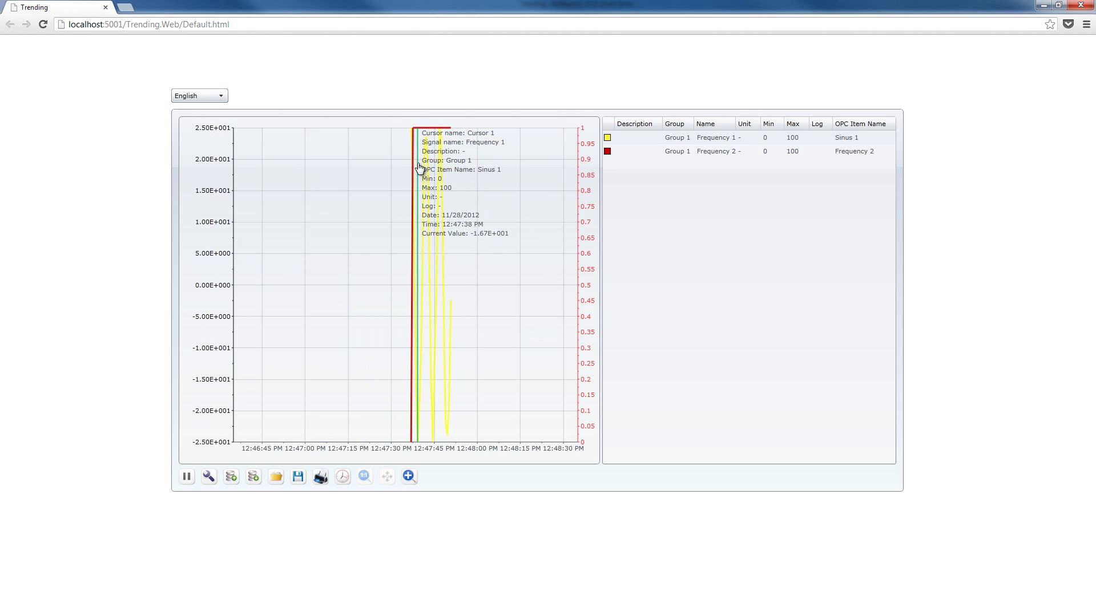
pyautogui.moveTo(418, 167); pyautogui.dragTo(431, 168)
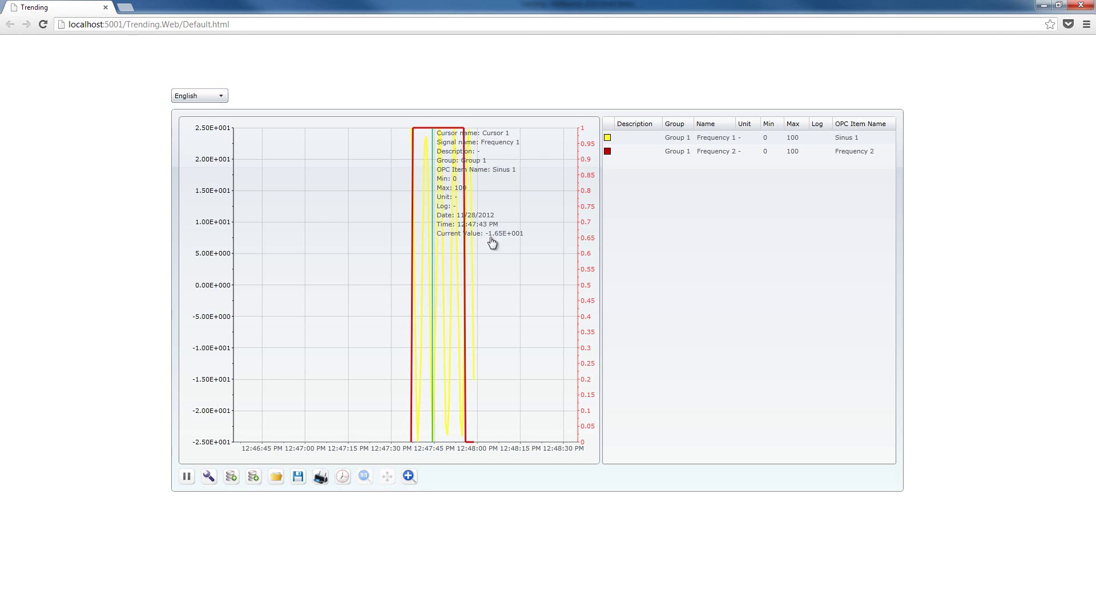
pyautogui.moveTo(434, 152); pyautogui.dragTo(453, 152)
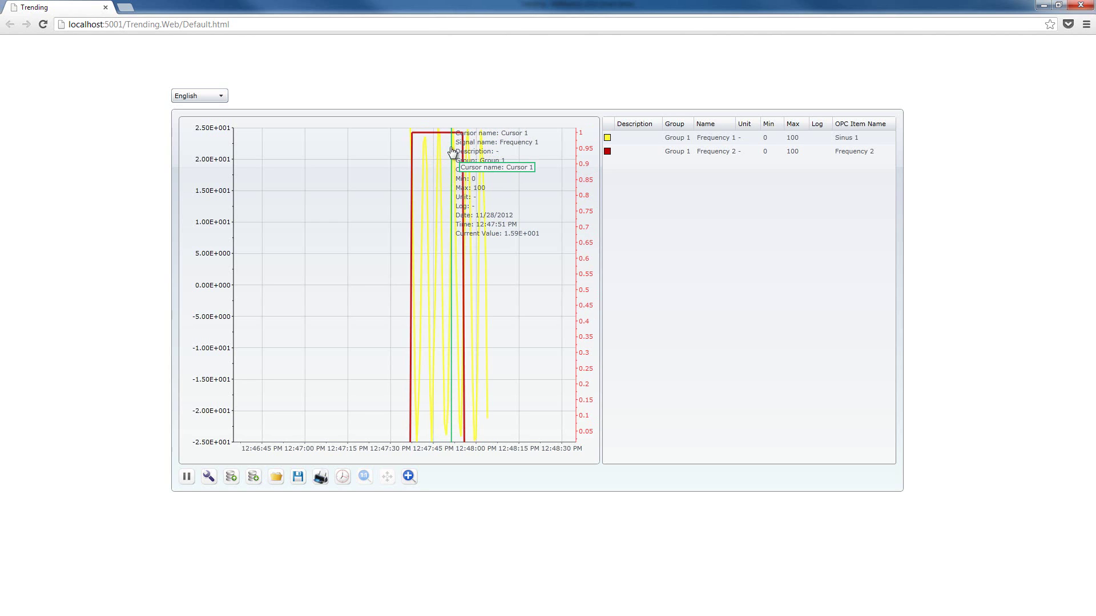